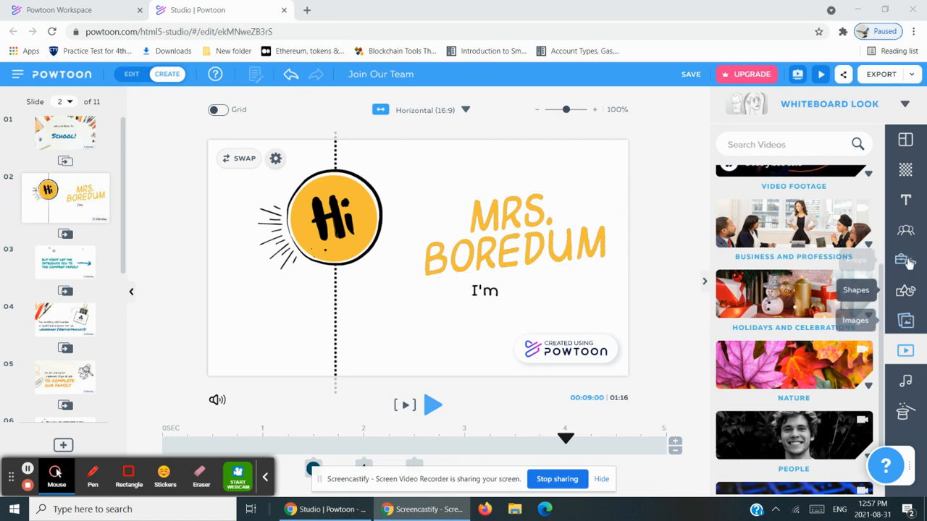
Step: Move the "I'm" text on slide 2 up in front of the teacher's name
left_click(484, 291)
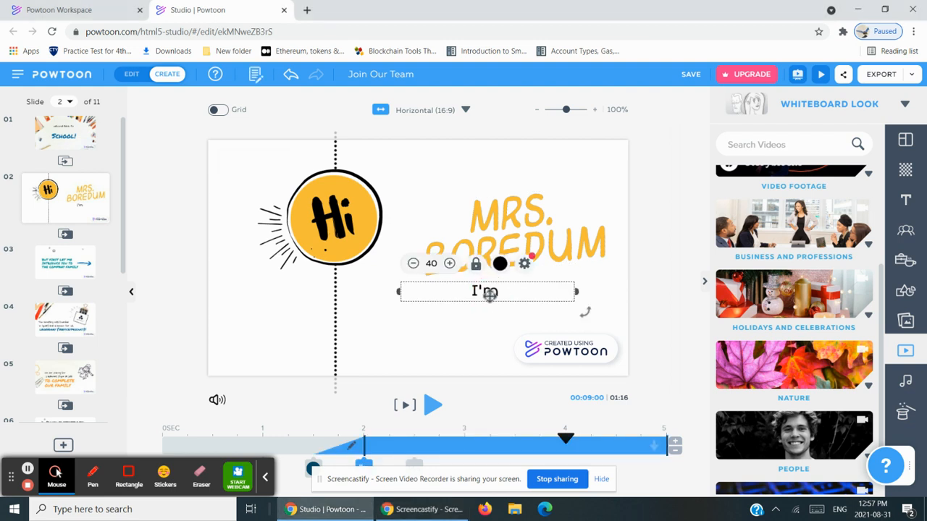
double_click(511, 292)
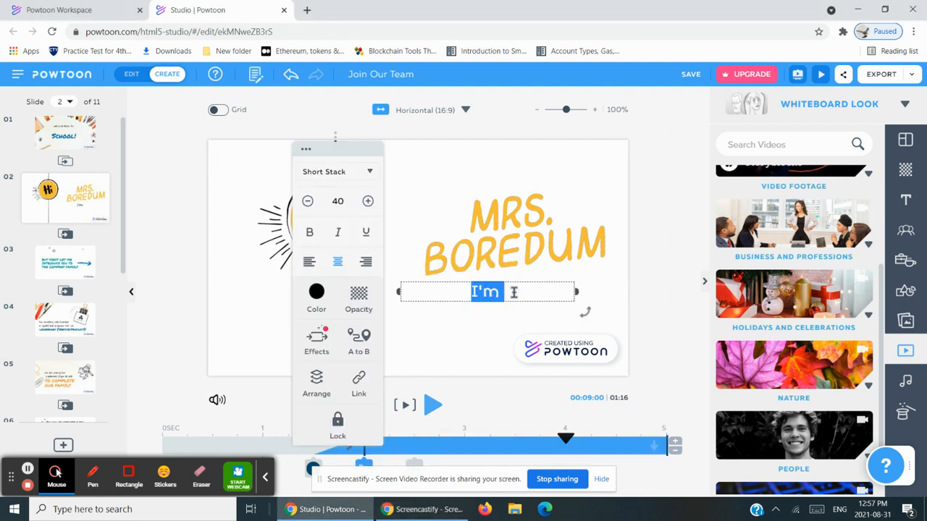
left_click(417, 190)
left_click(513, 245)
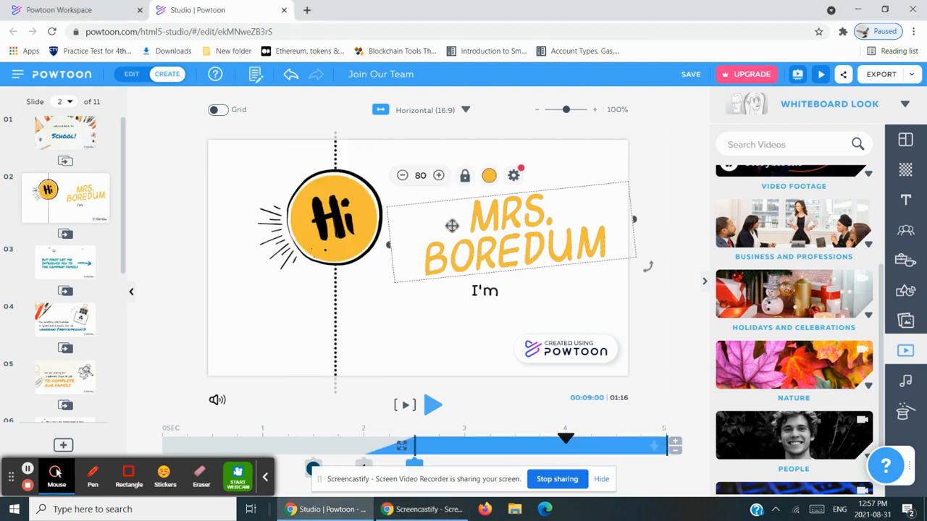
left_click_drag(485, 291, 438, 213)
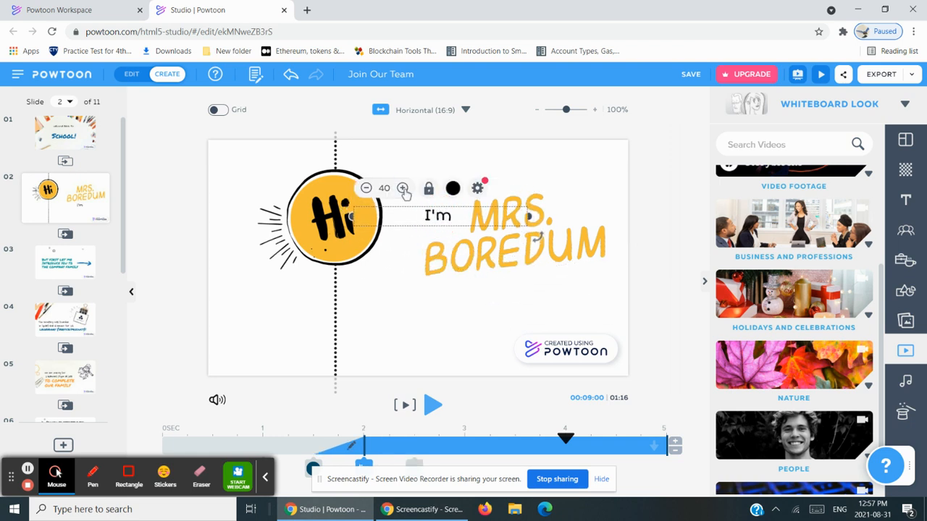
Step: Enlarge the "I'm" text to a font size of about 48
left_click(402, 188)
left_click(402, 188)
left_click(402, 189)
left_click(402, 188)
left_click(402, 188)
left_click(402, 189)
left_click(402, 188)
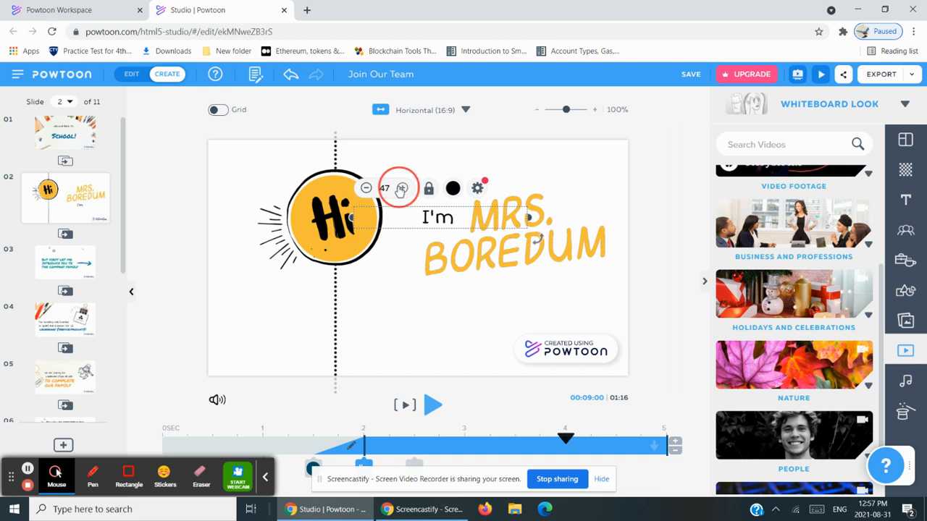
left_click(402, 188)
left_click(399, 308)
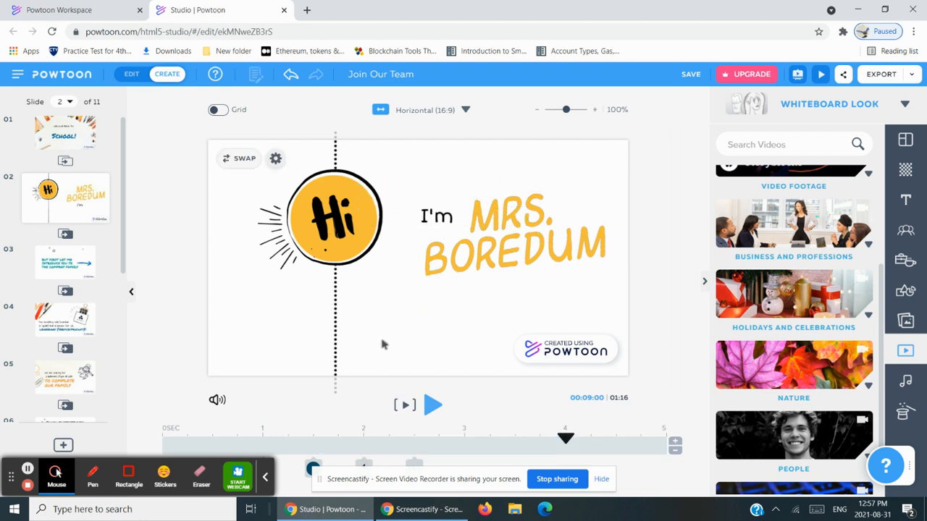
Step: Delete the words "THE COMPANY FAMILY" from the end of the text on slide 3
left_click(45, 268)
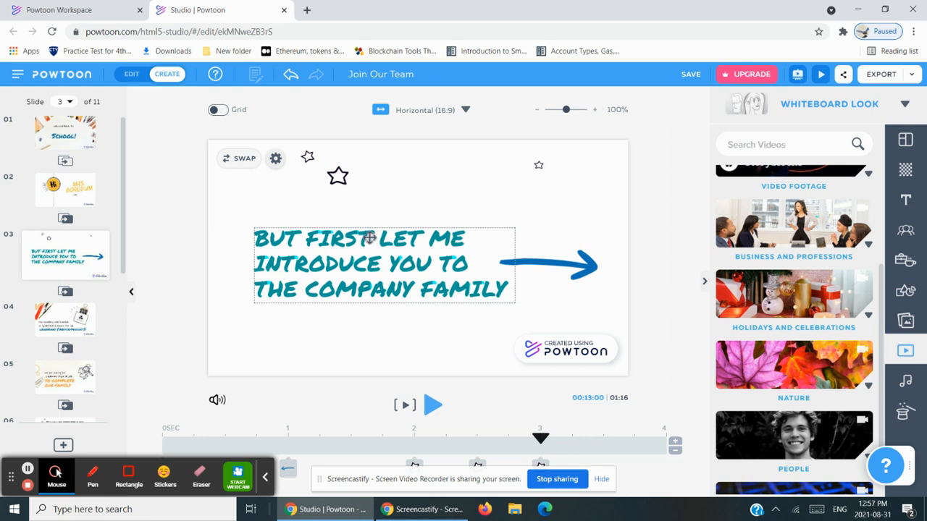
left_click(490, 287)
left_click(489, 287)
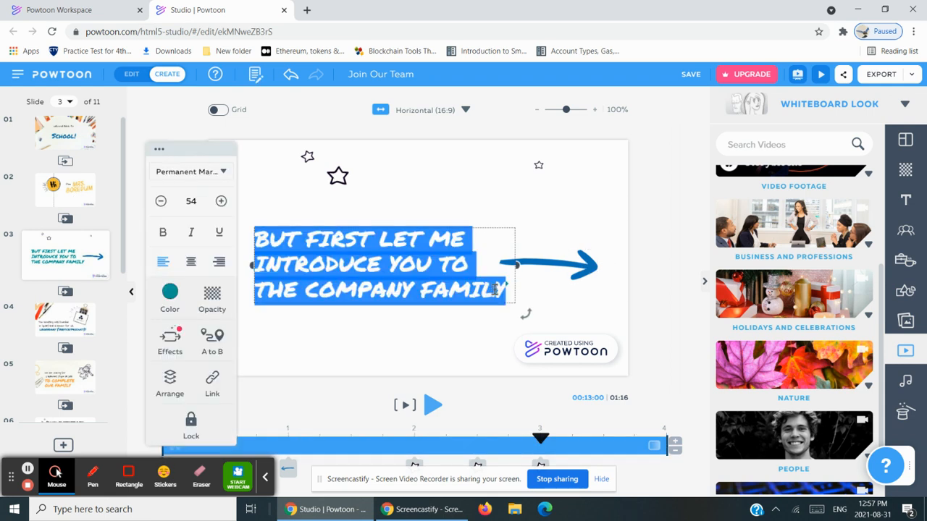
left_click(490, 290)
left_click_drag(512, 295, 303, 290)
key("BackSpace")
key("BackSpace")
key("BackSpace")
key("BackSpace")
key("BackSpace")
key("BackSpace")
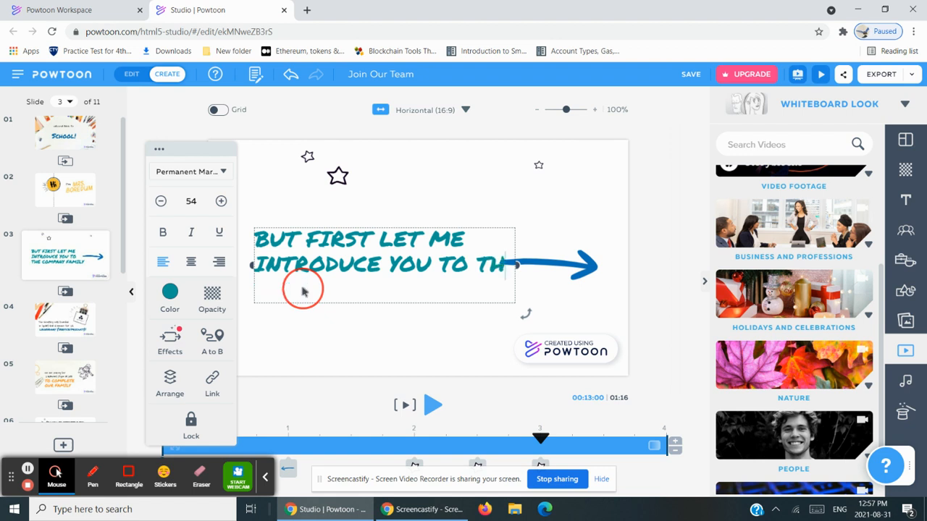
Step: Delete the rest of the slide 3 sentence back to "BUT FIRST L"
type("so")
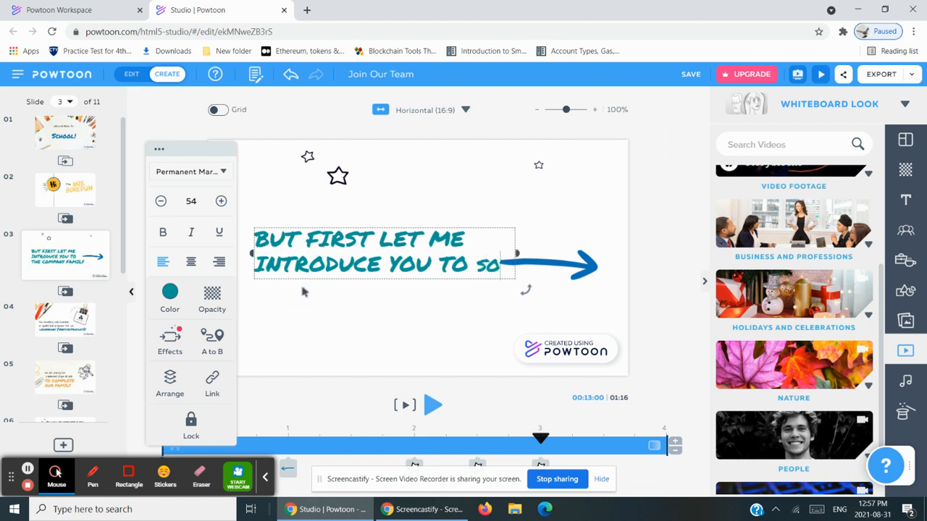
key("BackSpace")
key("BackSpace")
key("BackSpace")
key("BackSpace")
key("BackSpace")
key("BackSpace")
key("BackSpace")
key("BackSpace")
key("BackSpace")
key("BackSpace")
key("BackSpace")
key("BackSpace")
key("BackSpace")
key("BackSpace")
key("BackSpace")
key("BackSpace")
key("BackSpace")
key("BackSpace")
key("BackSpace")
key("BackSpace")
key("BackSpace")
key("BackSpace")
key("BackSpace")
key("BackSpace")
key("BackSpace")
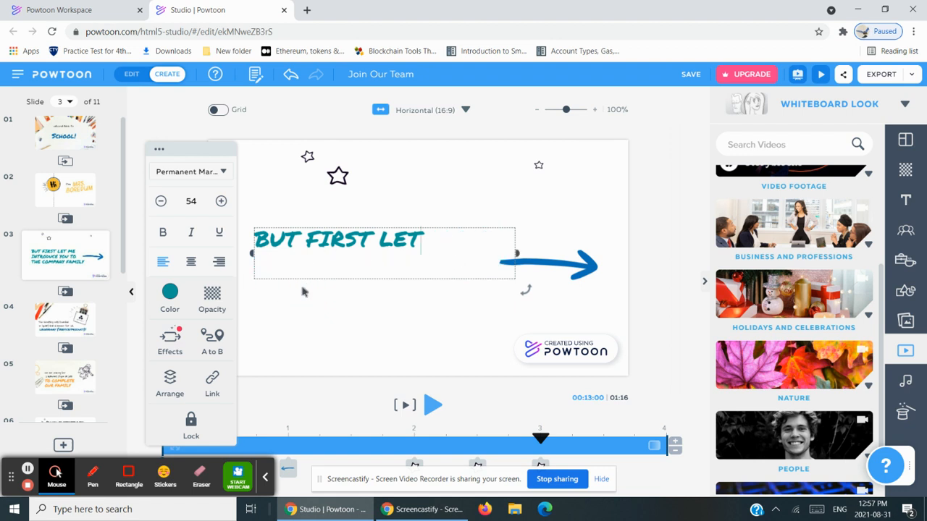
Step: Complete the slide 3 sentence so it reads "BUT FIRST Let me tell you what we will be doing today!"
type("et")
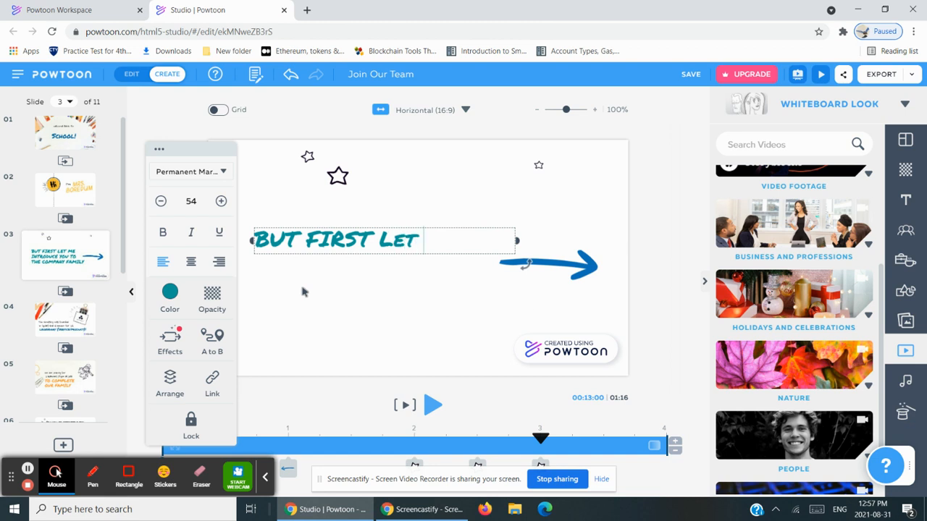
type(" me tell")
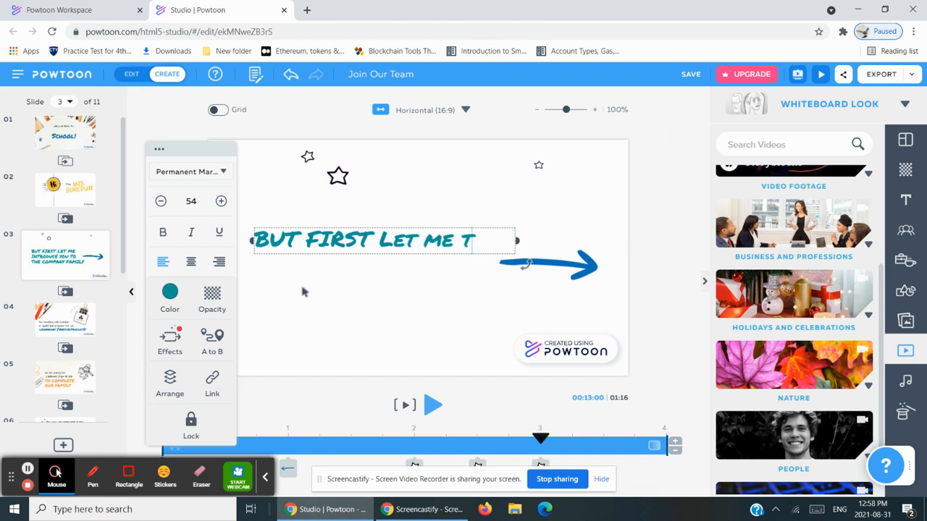
type(" you what")
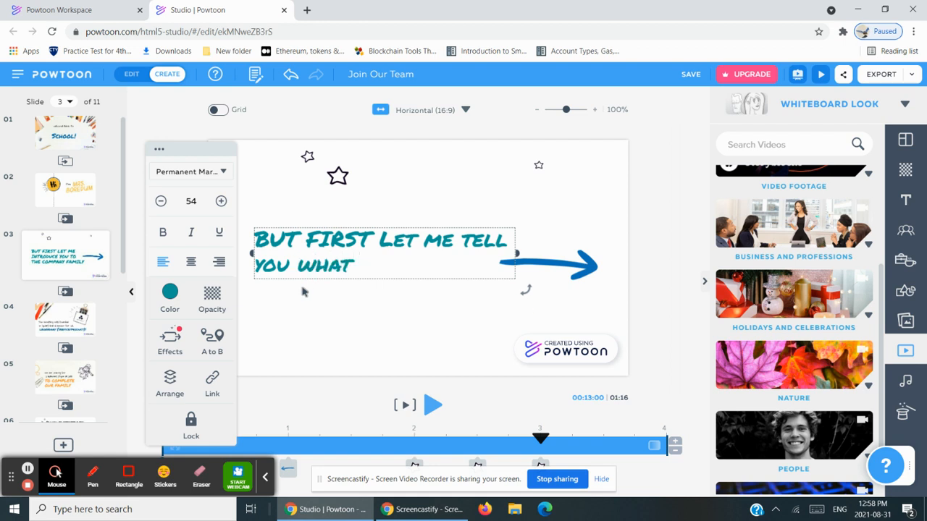
type(" w")
type("e wi")
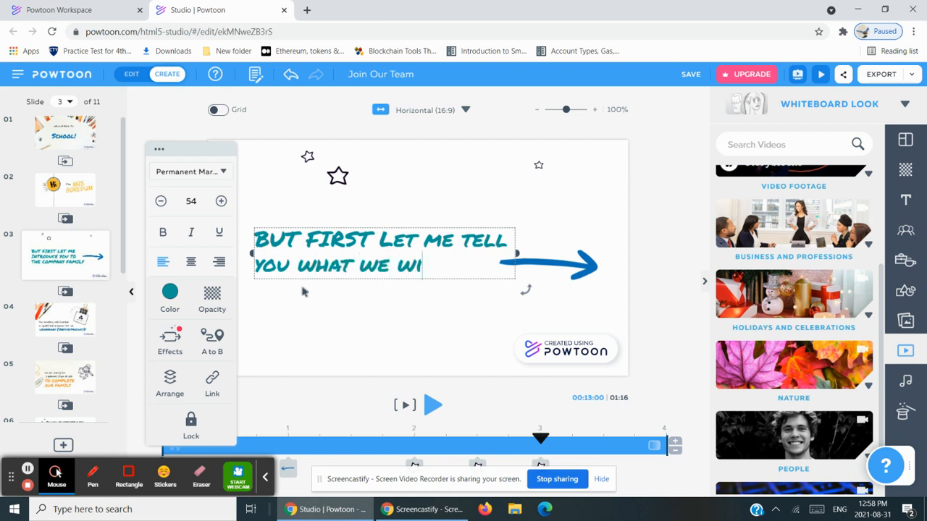
type("ll be do")
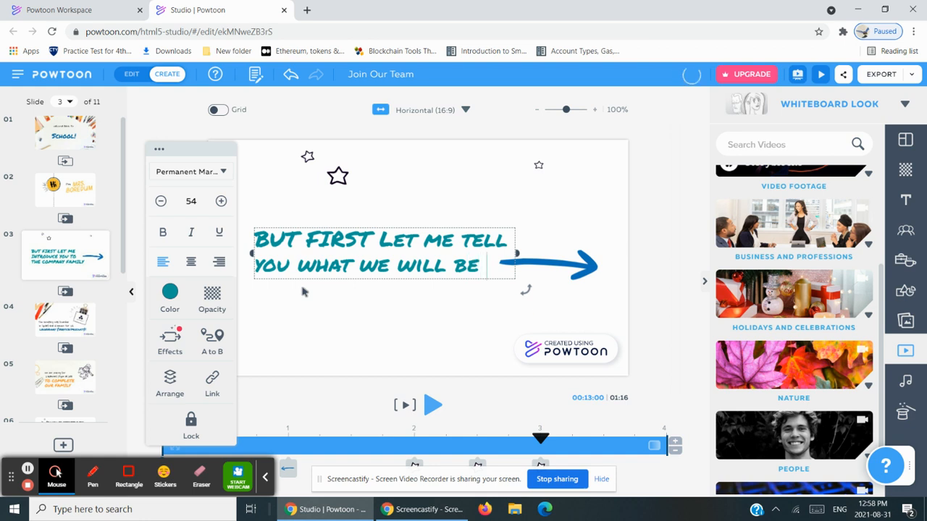
type("ing")
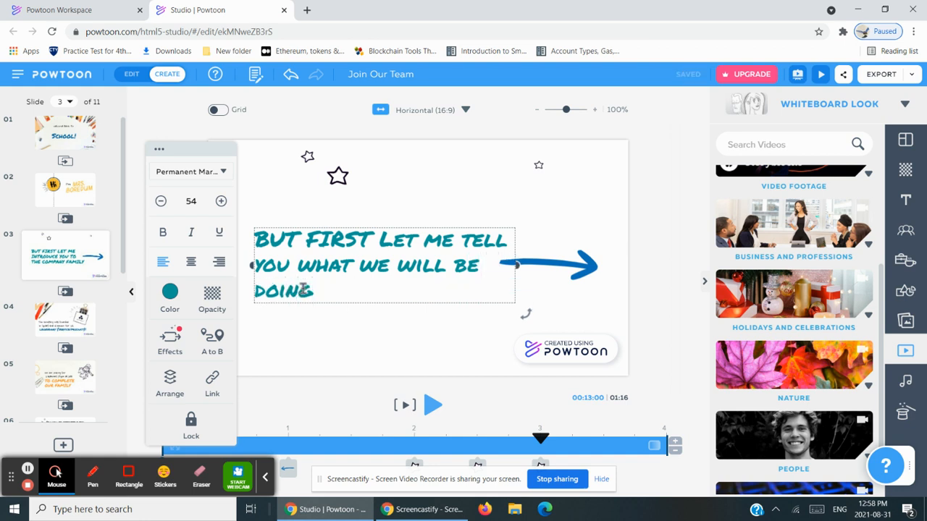
type(" today")
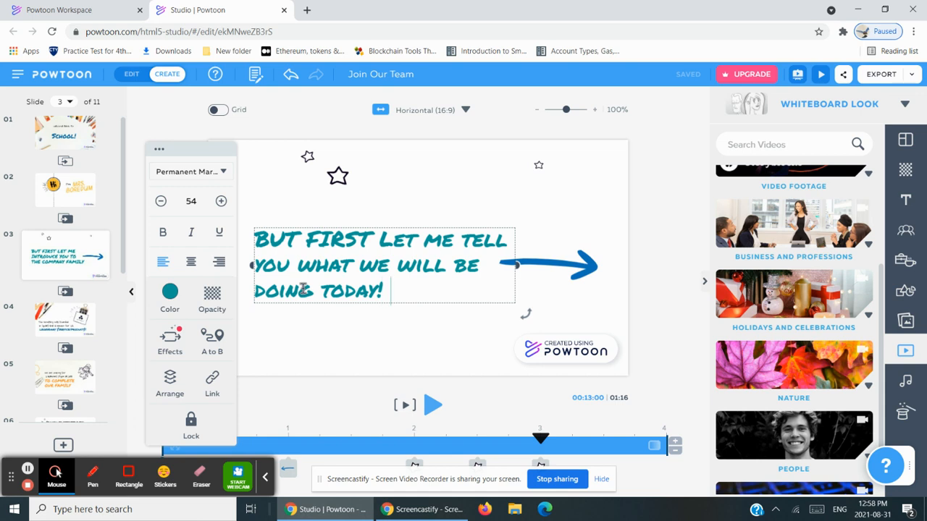
left_click(354, 357)
Step: Replace the company founding text on slide 4 with "1. introduce each other!"
left_click(67, 313)
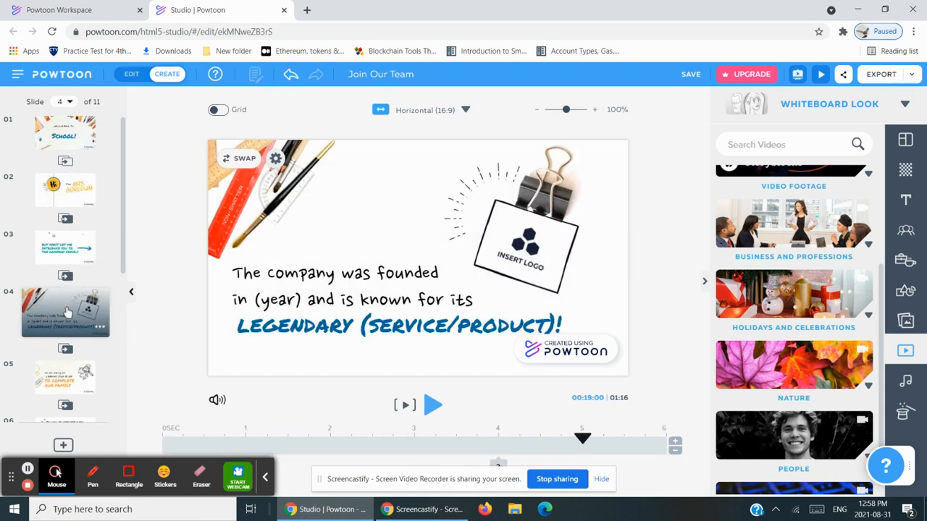
left_click(376, 287)
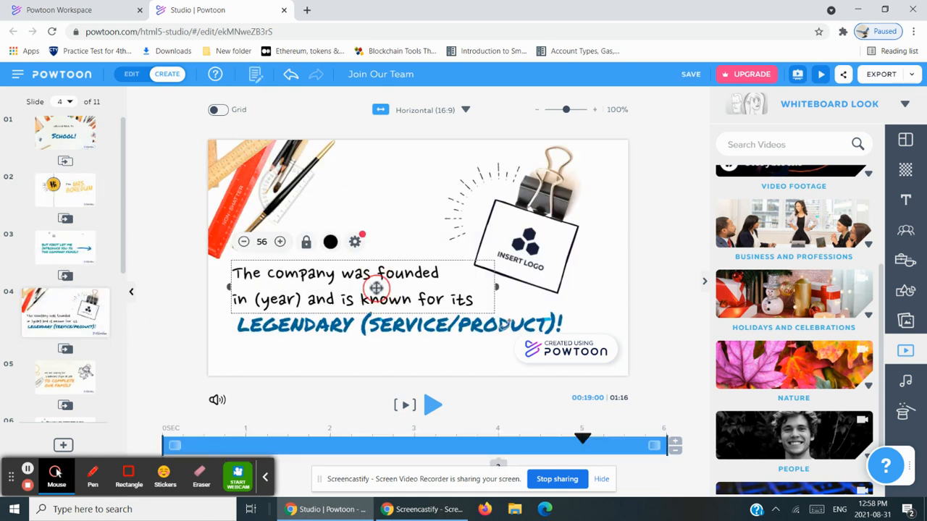
left_click(376, 287)
left_click(410, 222)
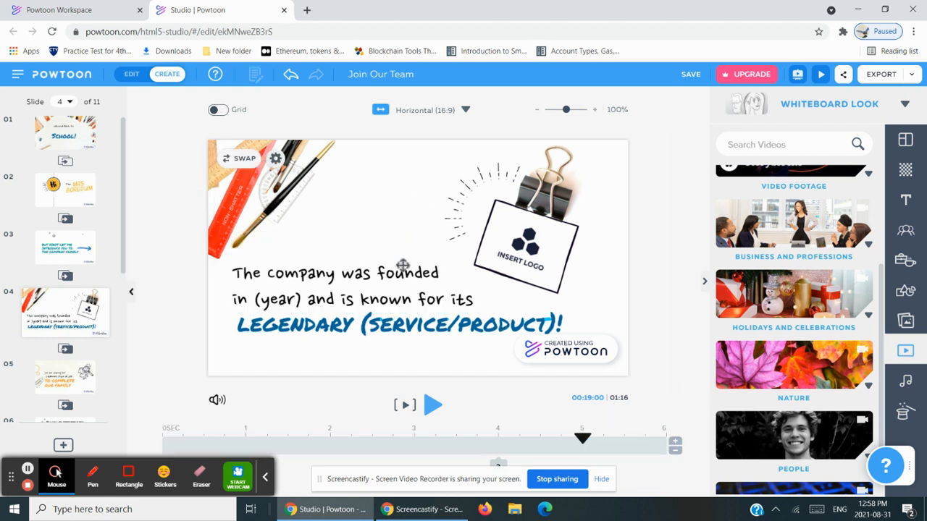
left_click(419, 279)
left_click(421, 278)
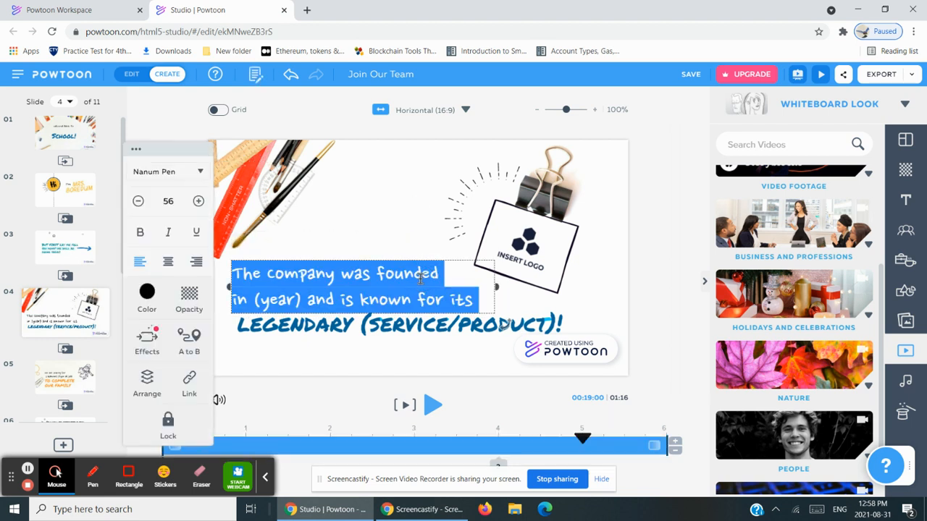
key("BackSpace")
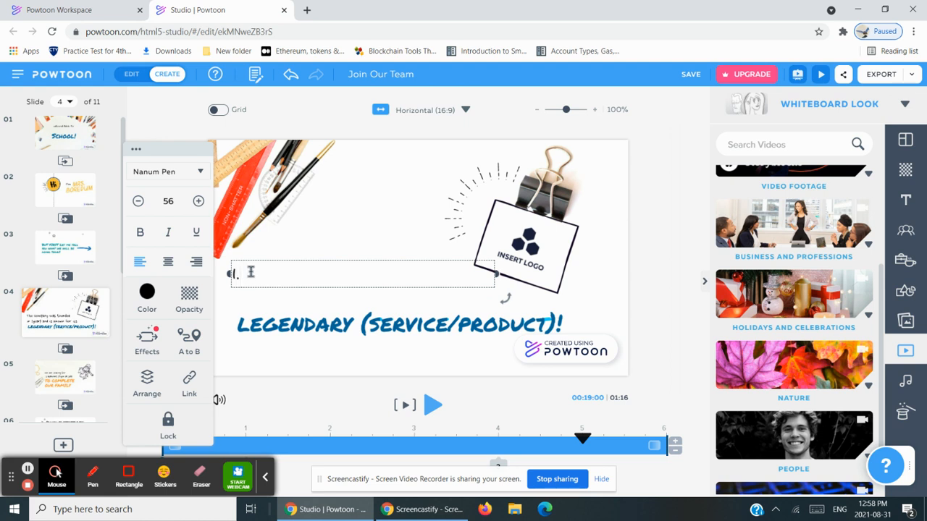
type("roduce")
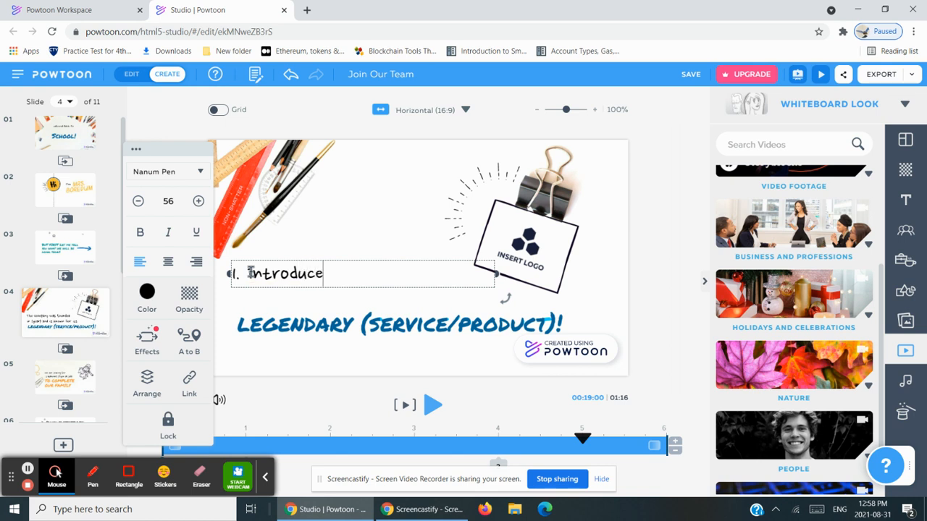
type(" ea")
type("cch")
type(" oth")
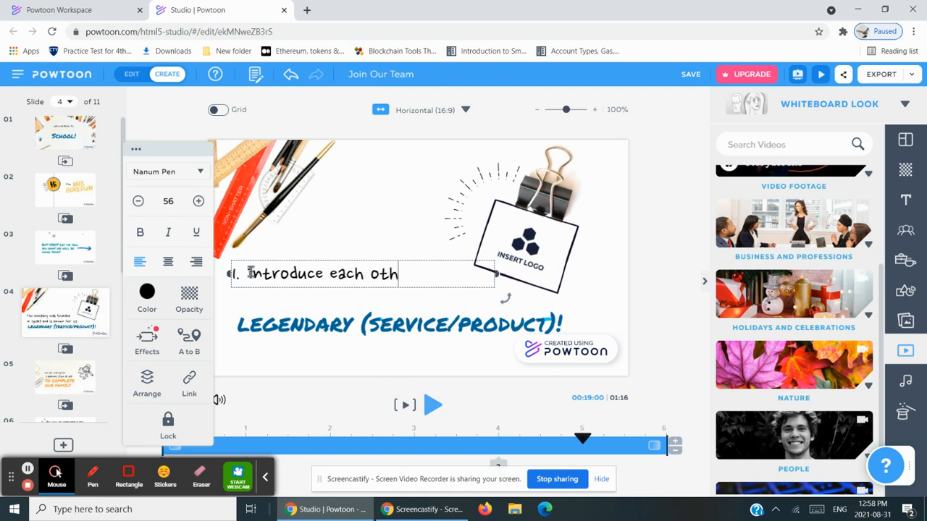
type("ther!")
left_click(347, 276)
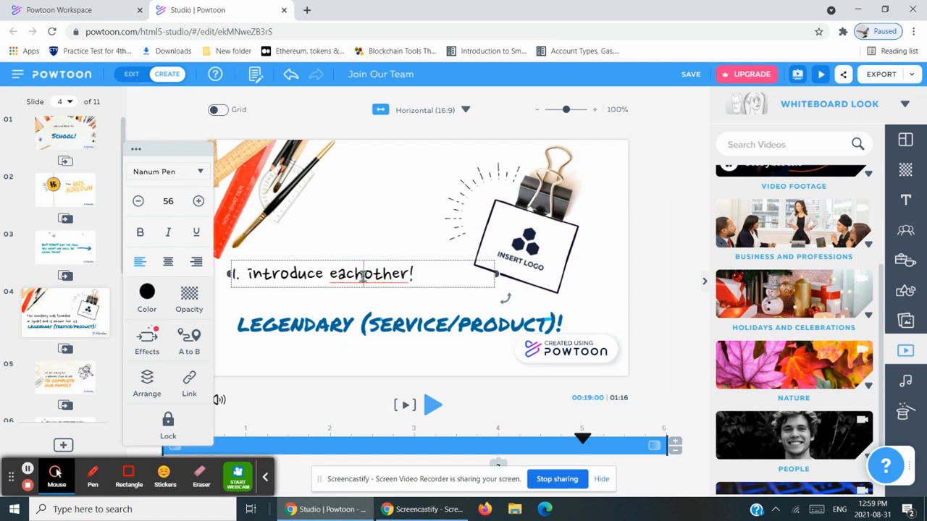
Step: Delete the logo card, the burst lines around it and the "LEGENDARY (SERVICE/PRODUCT)!" text from slide 4
left_click(543, 248)
key("Delete")
left_click(556, 189)
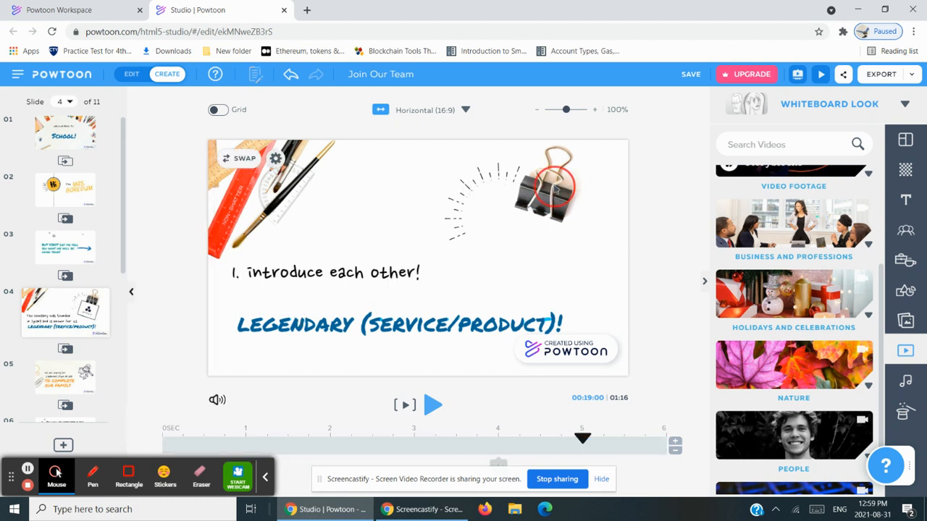
left_click(494, 186)
key("Delete")
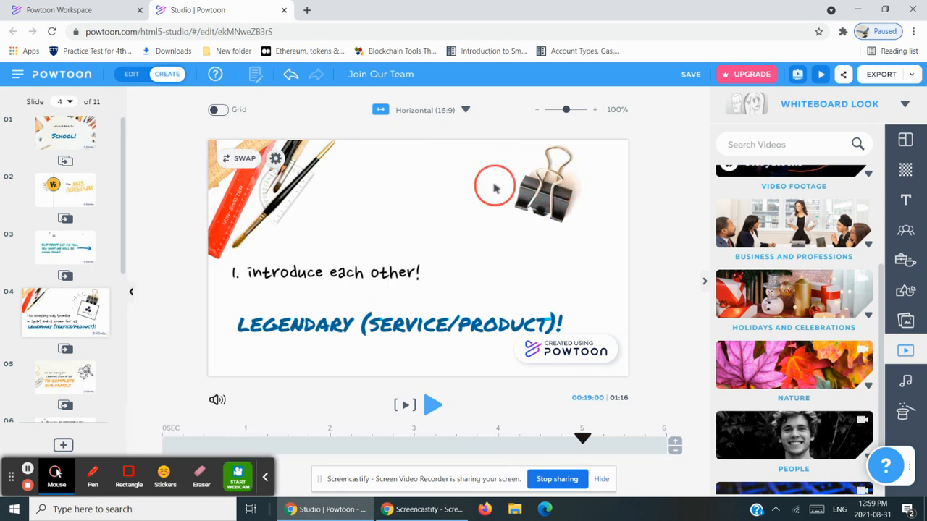
left_click_drag(496, 185, 575, 197)
left_click(443, 326)
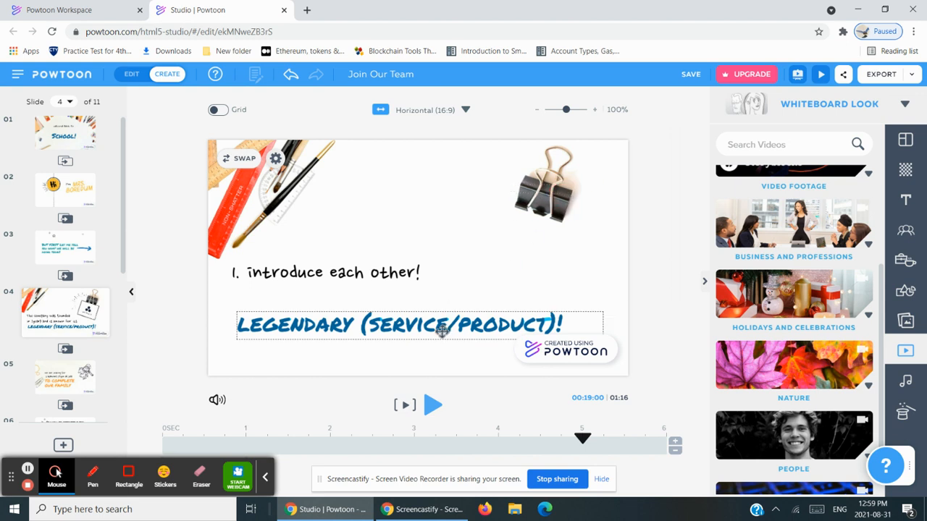
key("Delete")
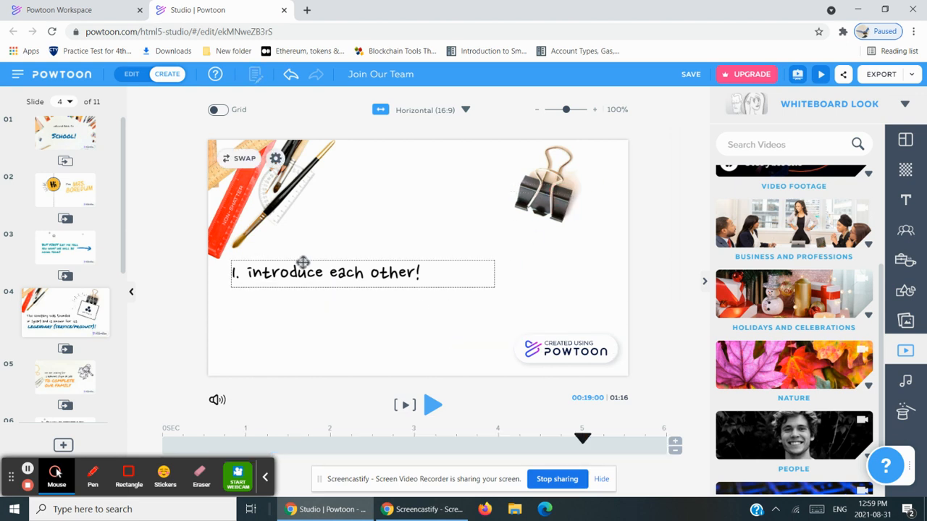
Step: Set the font size of the "1. introduce each other!" text to 71
left_click(304, 268)
left_click(280, 242)
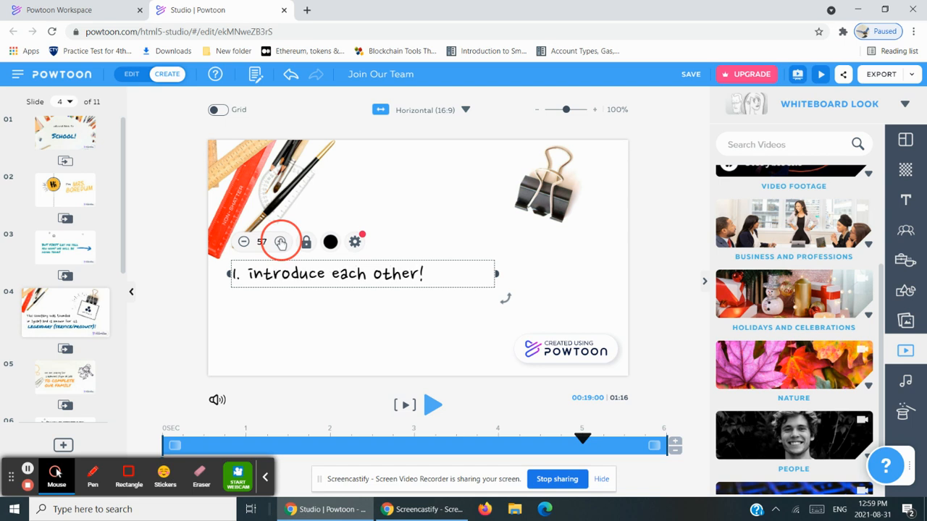
left_click(281, 242)
left_click(280, 241)
left_click(280, 242)
left_click(280, 242)
left_click(280, 242)
left_click(280, 242)
left_click(280, 242)
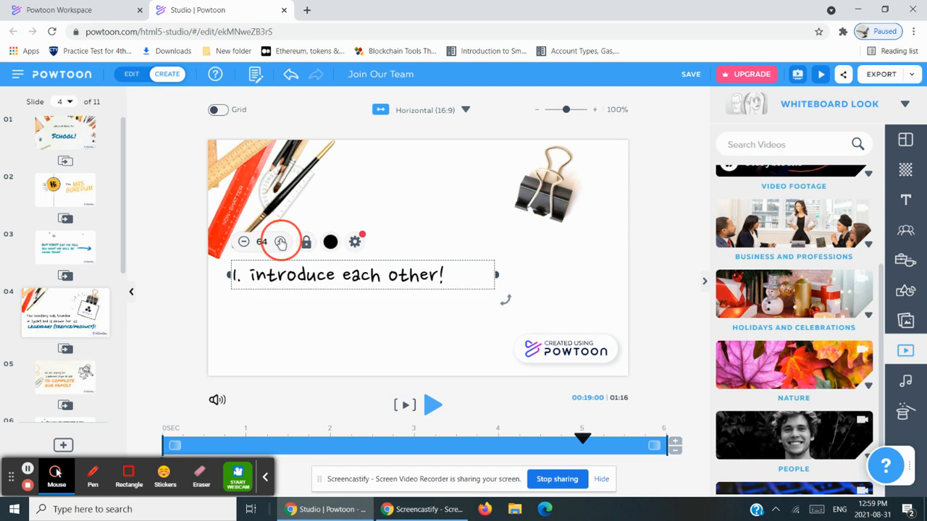
left_click(280, 242)
left_click(281, 242)
left_click(280, 242)
left_click(280, 242)
left_click(281, 242)
left_click(280, 242)
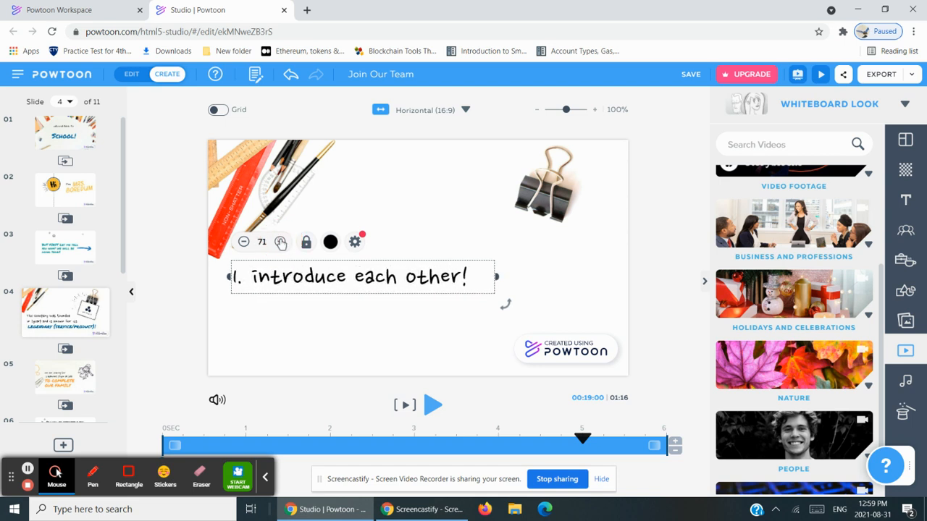
left_click(280, 242)
Step: Shift the "1. introduce each other!" text right toward the slide's center and set its font size to 77
left_click_drag(493, 261, 540, 260)
left_click(326, 240)
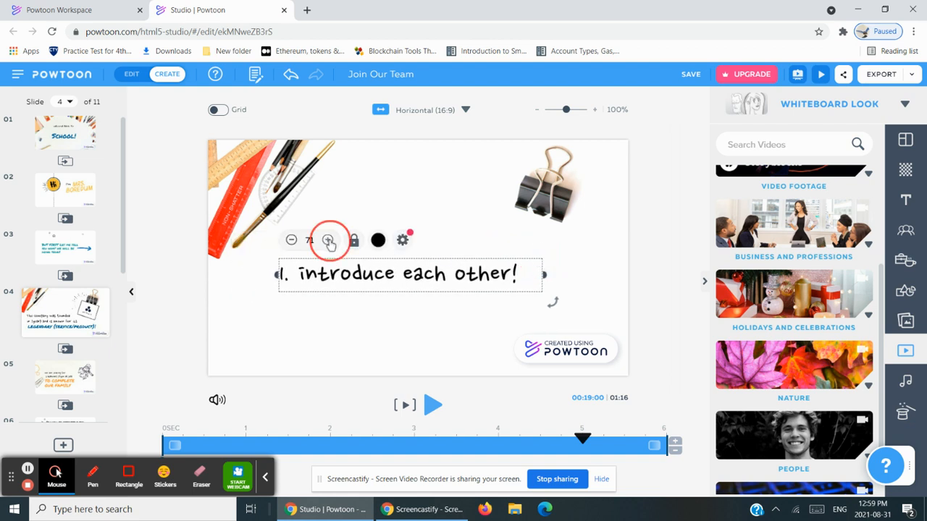
left_click(328, 241)
left_click(327, 241)
left_click(328, 242)
left_click(328, 242)
left_click(328, 242)
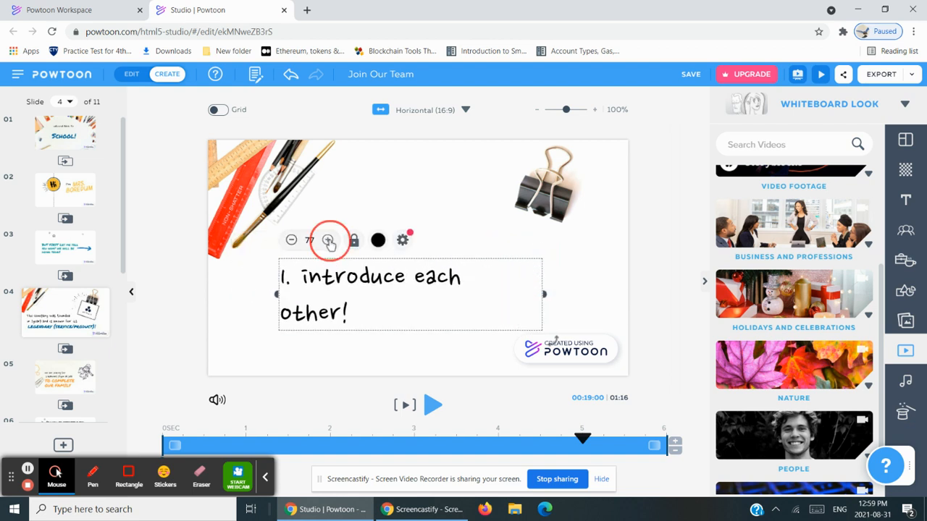
Step: Set the font size of the "1. introduce each other!" text on slide 4 to 80
left_click(327, 241)
left_click(327, 241)
left_click(327, 241)
Step: Widen the "1. introduce each other!" text box so it fits on one line and shift it slightly left and up
left_click(543, 295)
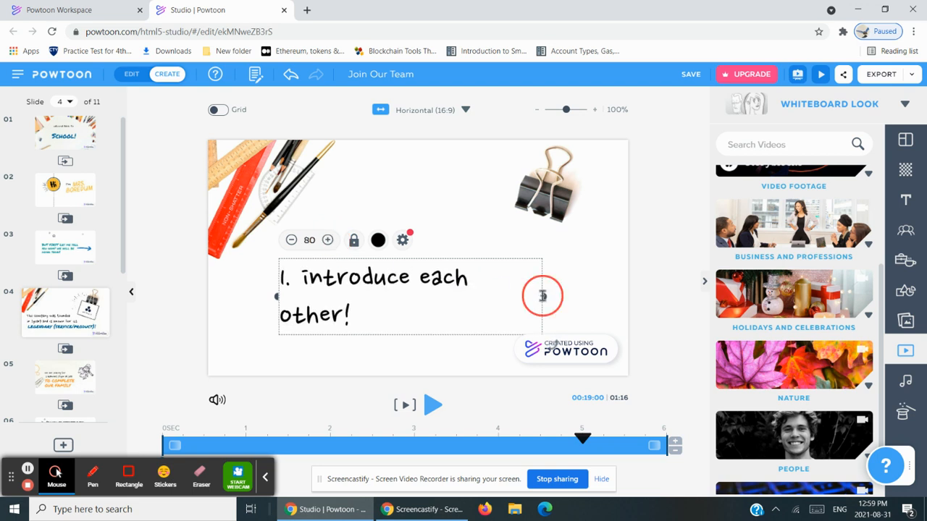
left_click_drag(543, 296, 588, 278)
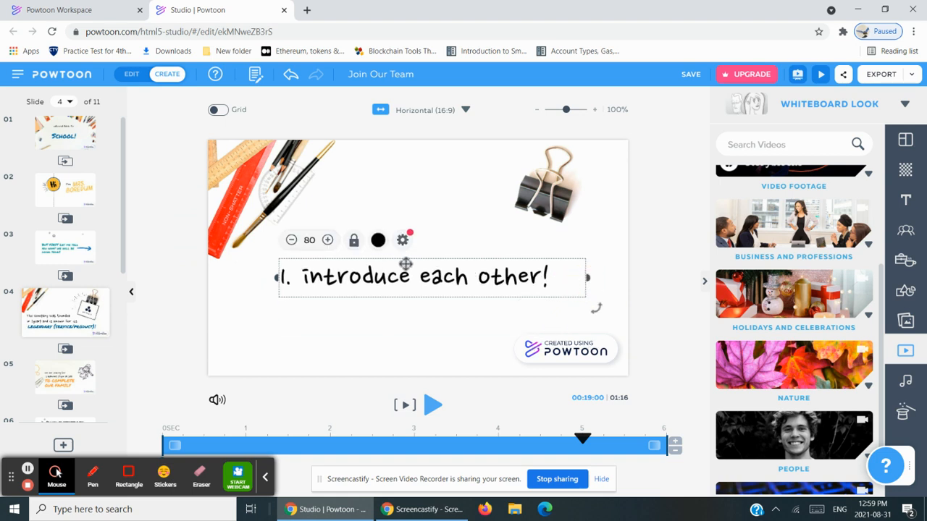
left_click_drag(406, 259, 389, 255)
left_click(341, 355)
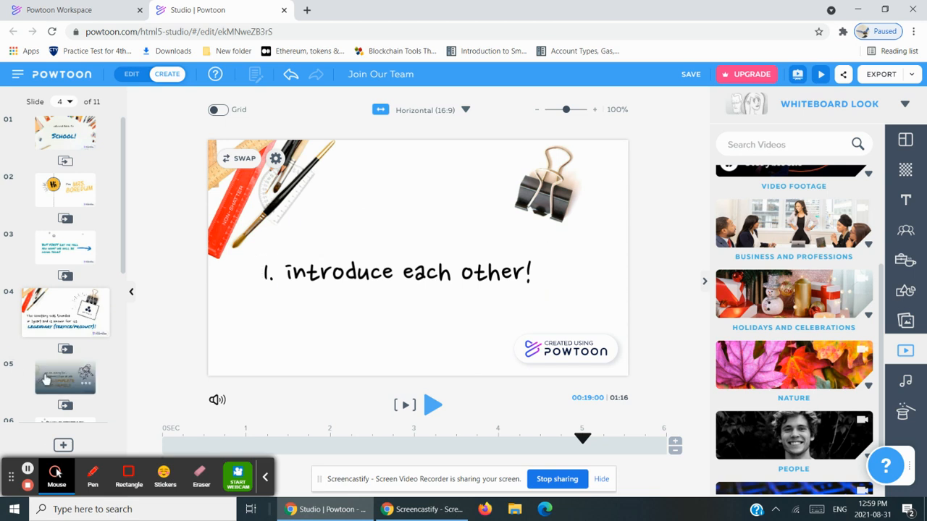
Step: Add a subtitle text box to slide 4
left_click(65, 377)
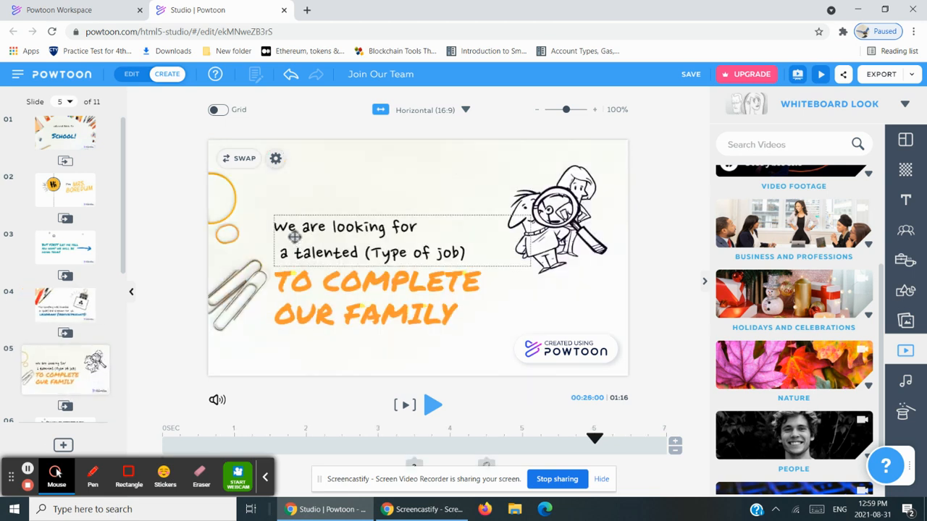
left_click(37, 311)
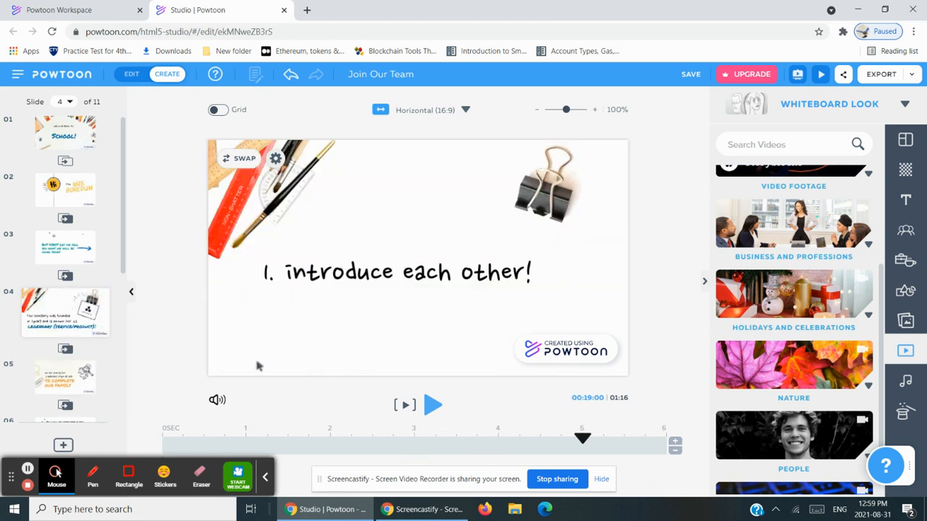
left_click(904, 204)
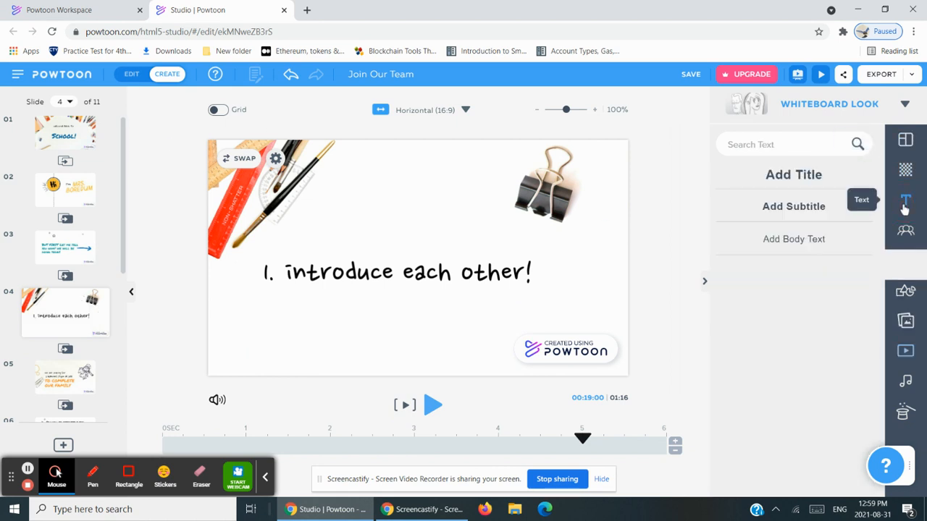
left_click(784, 207)
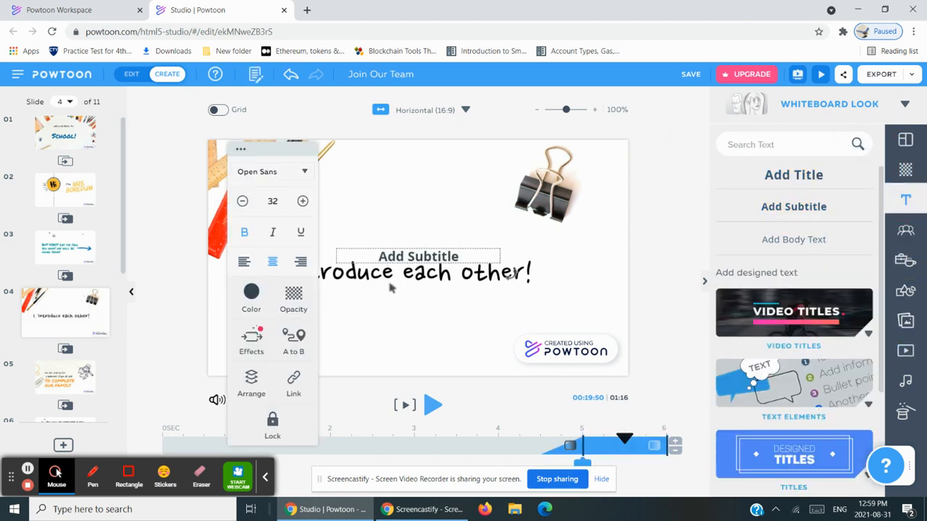
Step: Replace the subtitle placeholder on slide 4 with "Your name" and "your hobby" on two lines
double_click(419, 255)
key("BackSpace")
left_click_drag(457, 257, 341, 256)
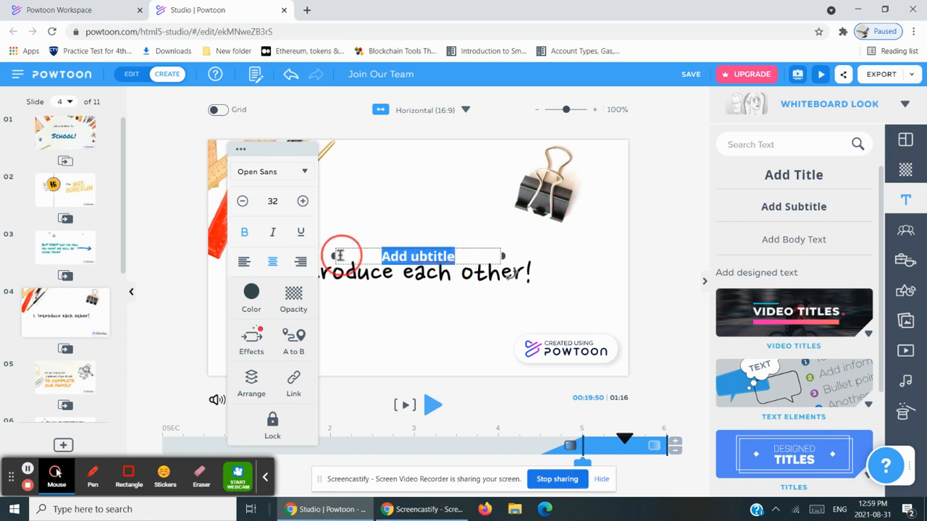
key("BackSpace")
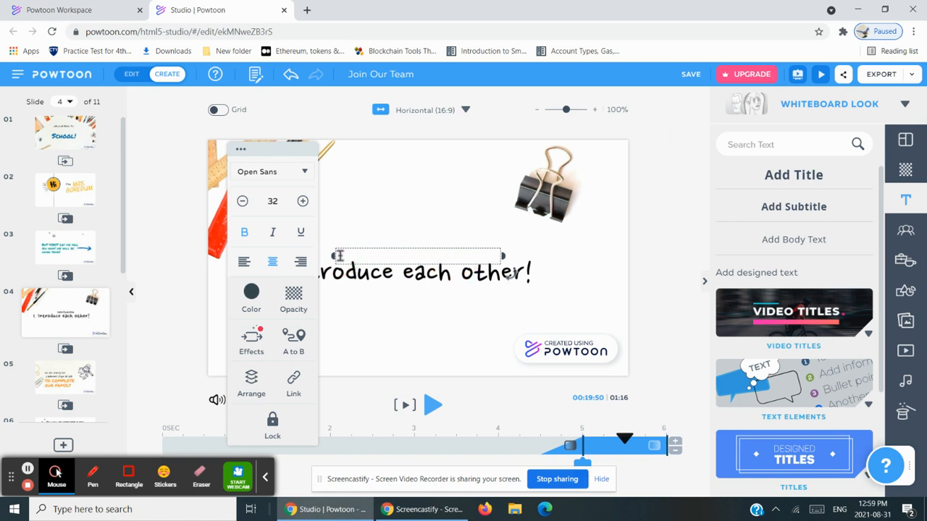
type("Yoy")
type("r name")
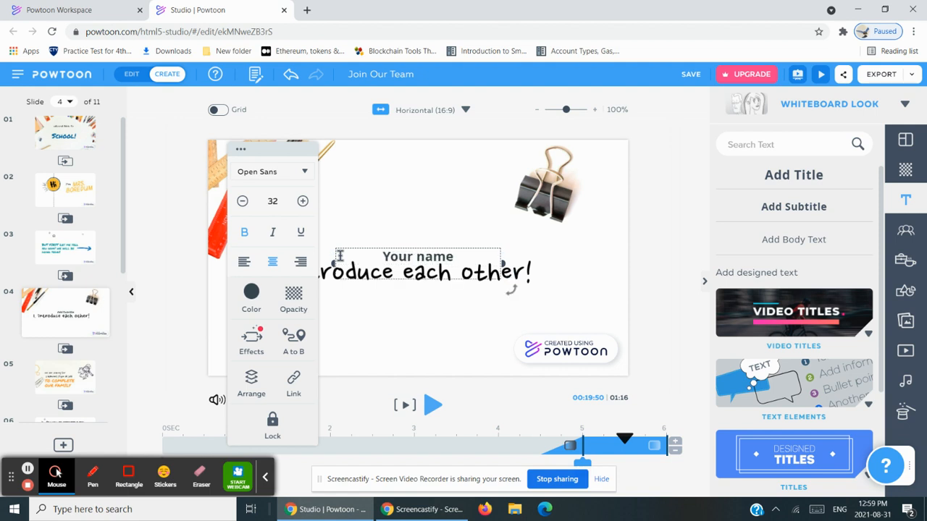
key("BackSpace")
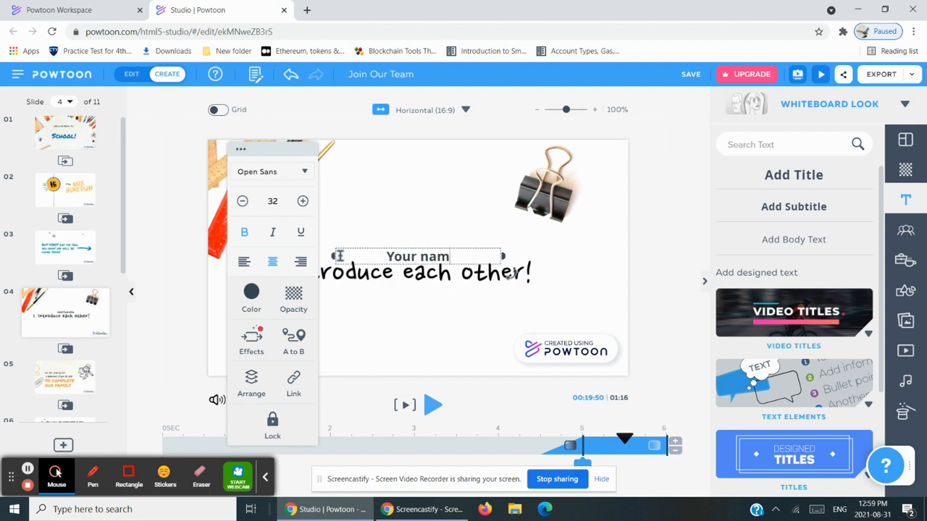
type("e")
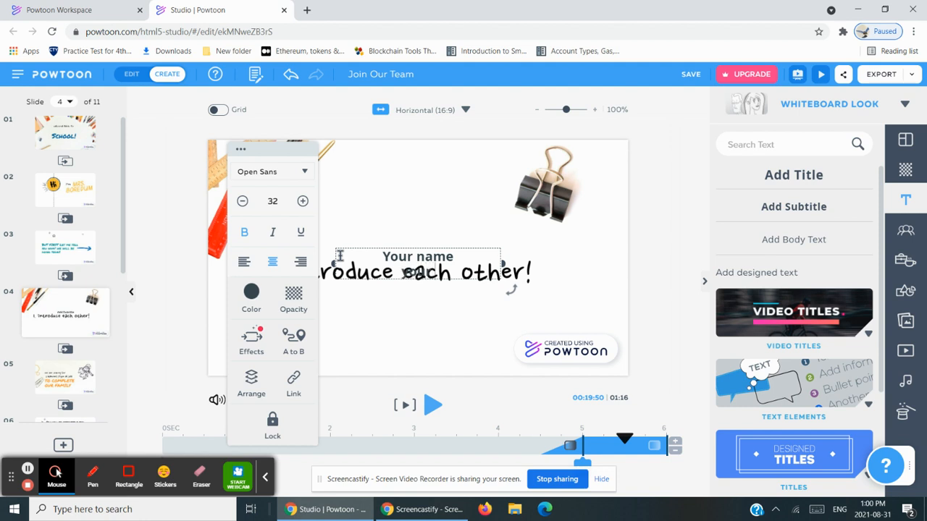
type("hobby")
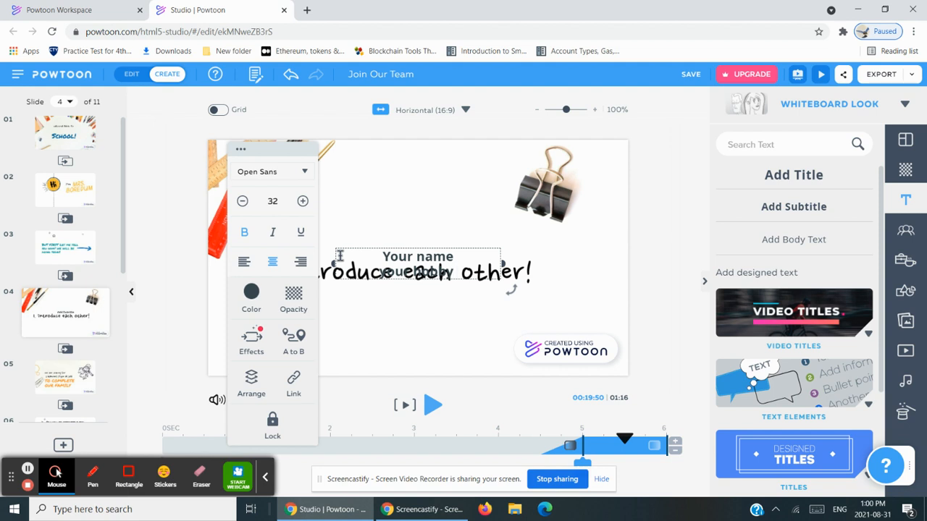
Step: Move the "Your name your hobby" text above the "1. introduce each other!" heading on slide 4
left_click(420, 247)
left_click_drag(431, 248, 432, 222)
left_click(474, 245)
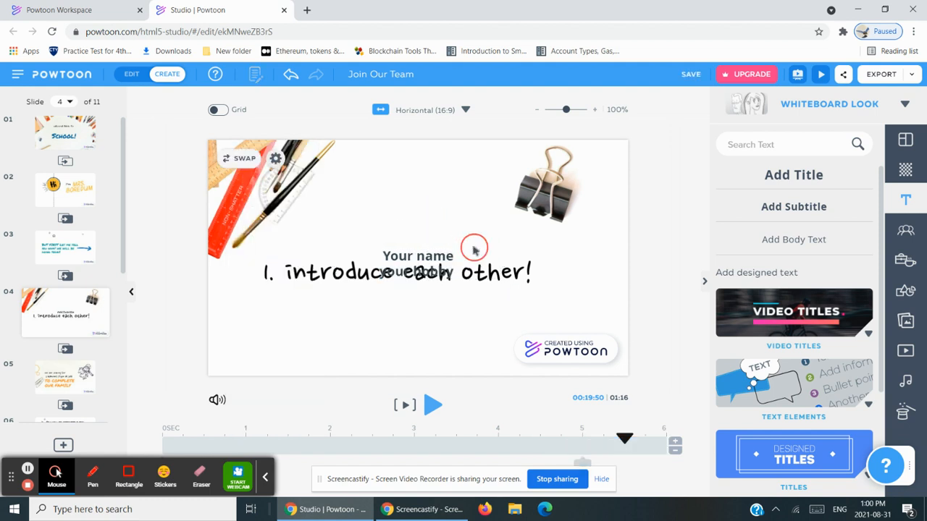
left_click(420, 259)
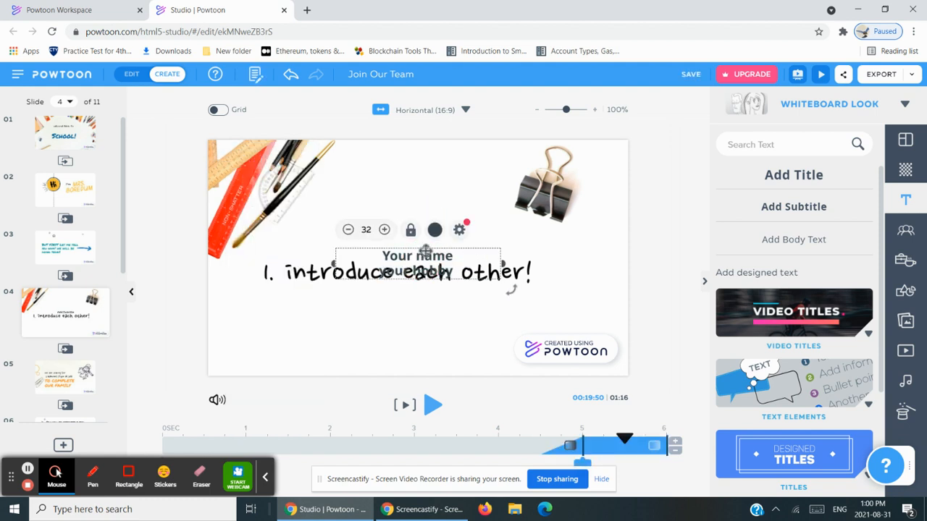
left_click_drag(426, 250, 425, 182)
Step: Add a third line reading "few things about yourself !" beneath "your hobby" in the subtitle text
double_click(476, 210)
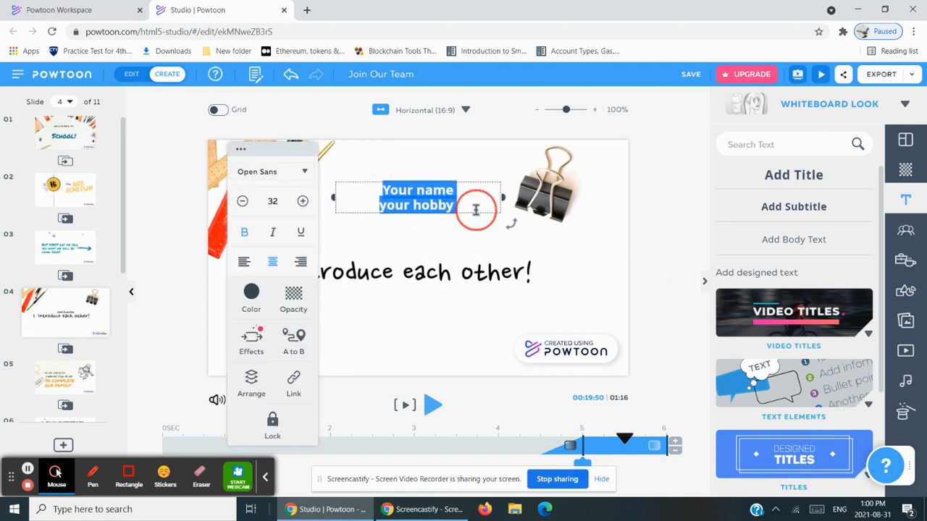
left_click(475, 210)
key("Return")
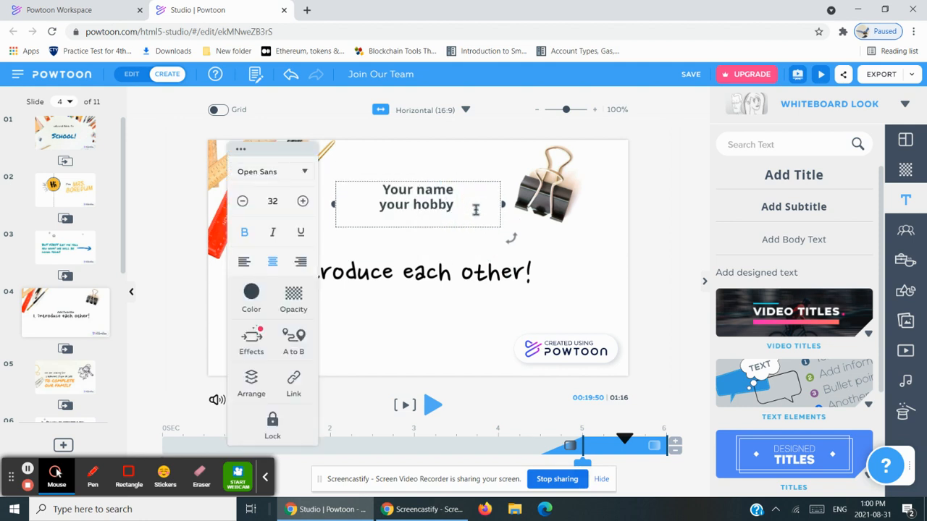
type("few things ")
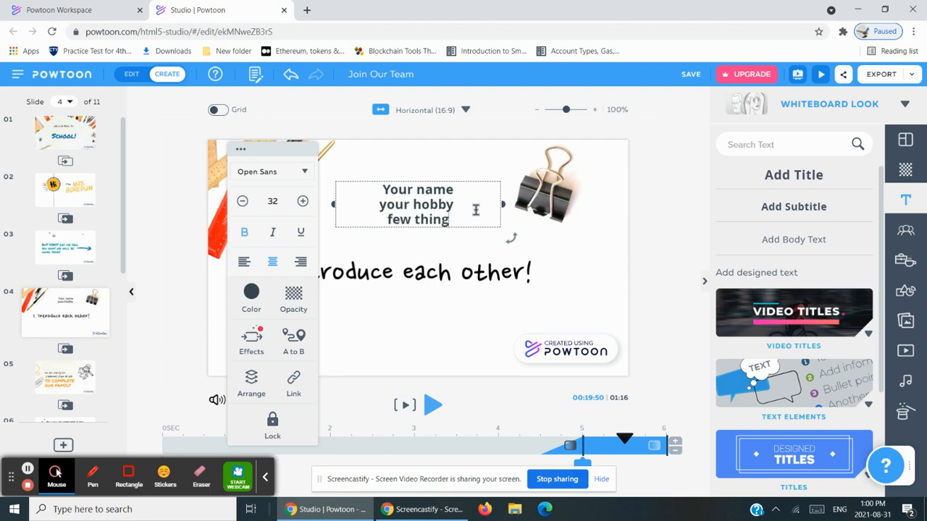
type("about")
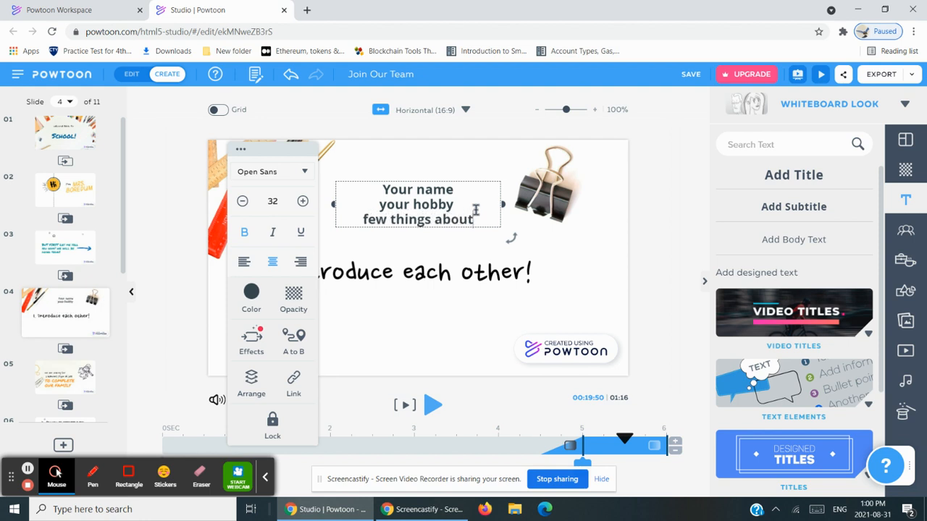
type(" yourse")
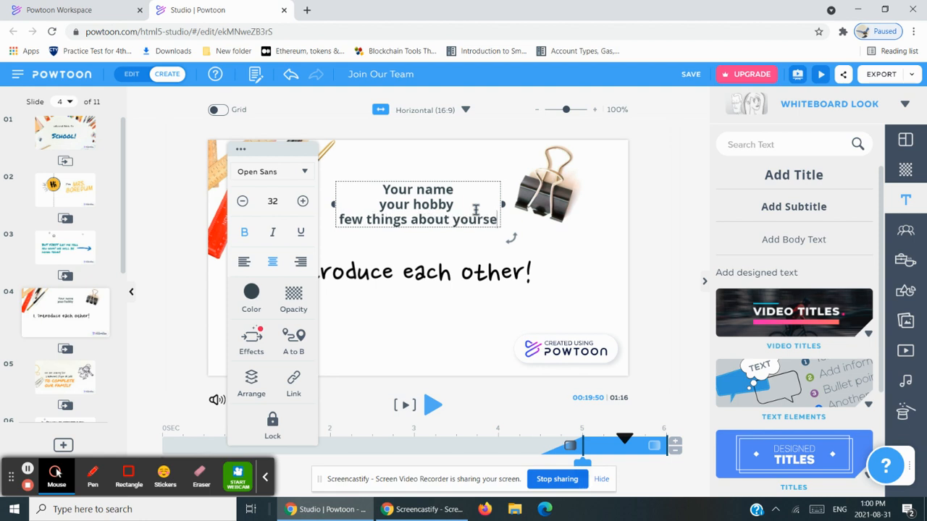
type("lf !")
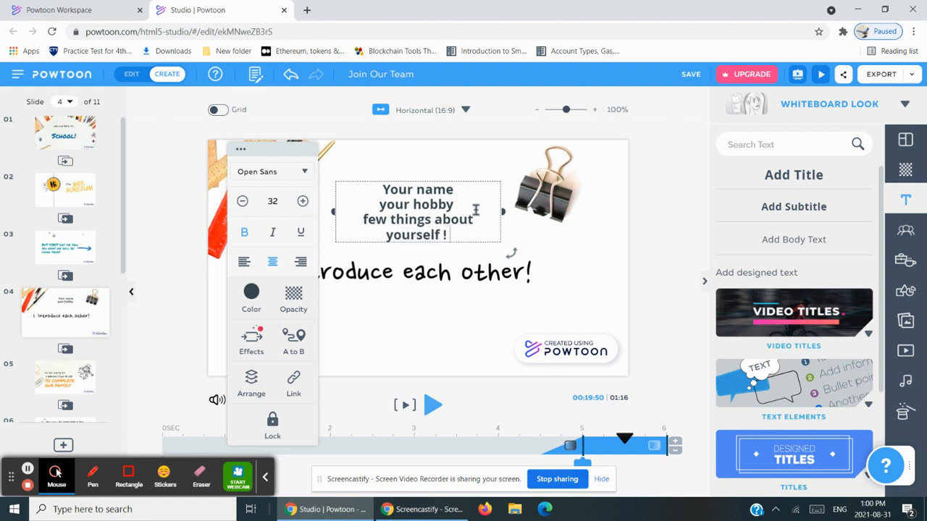
Step: Place the "Your name" text block beneath "1. introduce each other!" and raise that heading to leave a gap between them
left_click(472, 159)
left_click_drag(422, 210, 418, 317)
left_click(405, 256)
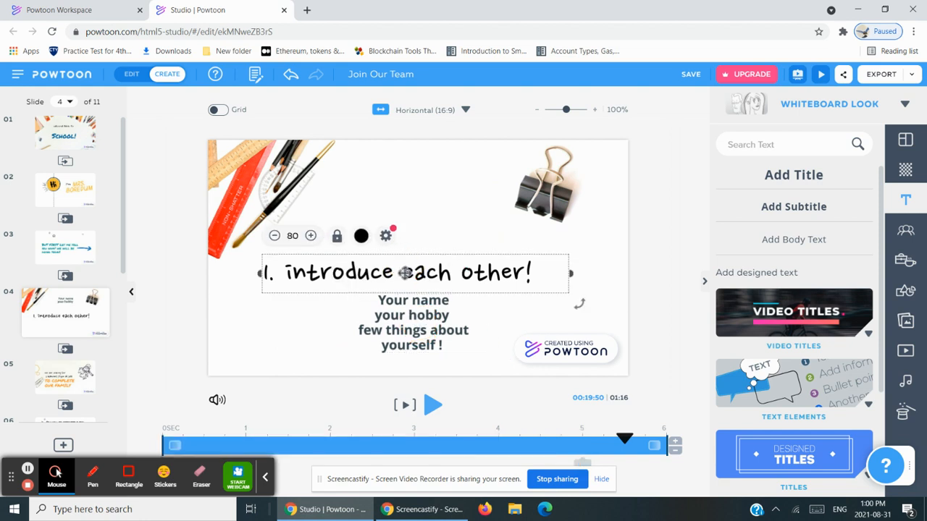
mouse_move(406, 256)
left_mouse_down()
mouse_move(413, 243)
mouse_move(401, 248)
left_mouse_up()
left_click_drag(408, 246, 408, 250)
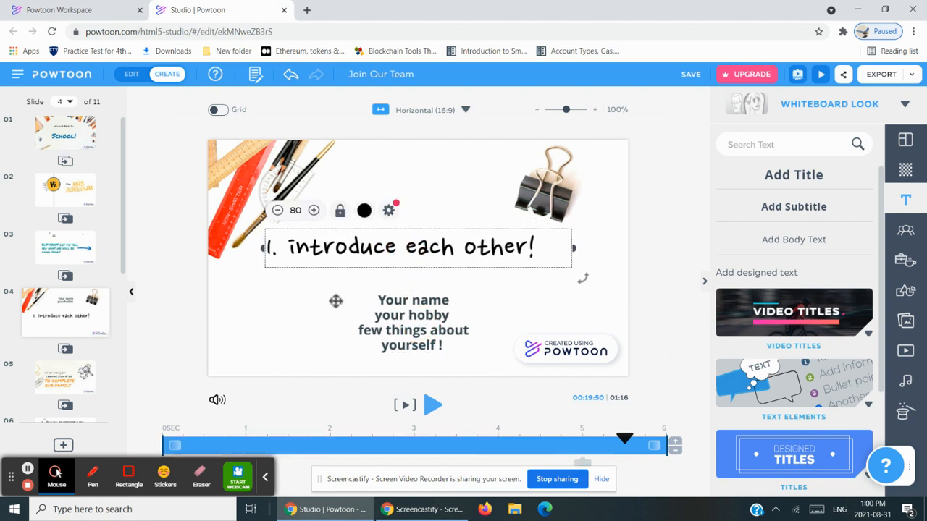
left_click(315, 311)
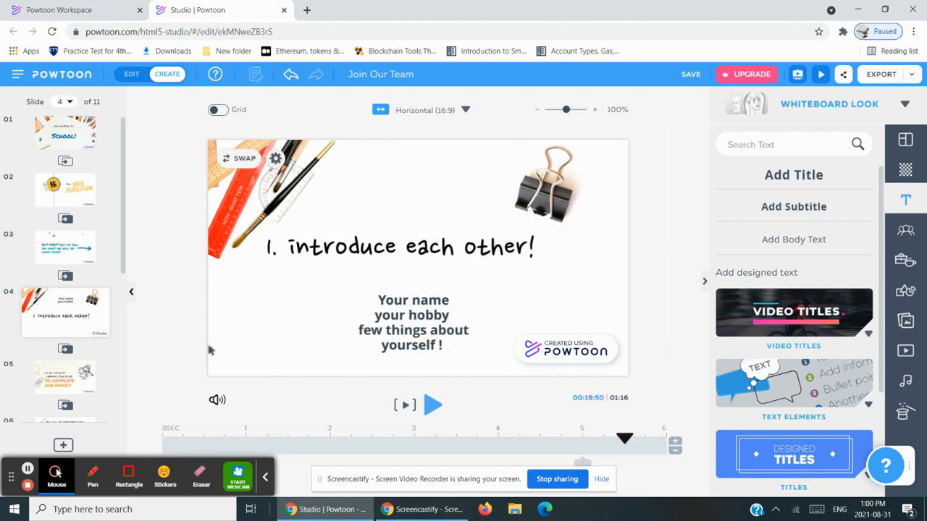
Step: Replace the "we are looking for a talented (Type of job)" text on slide 5 with "2."
left_click(53, 377)
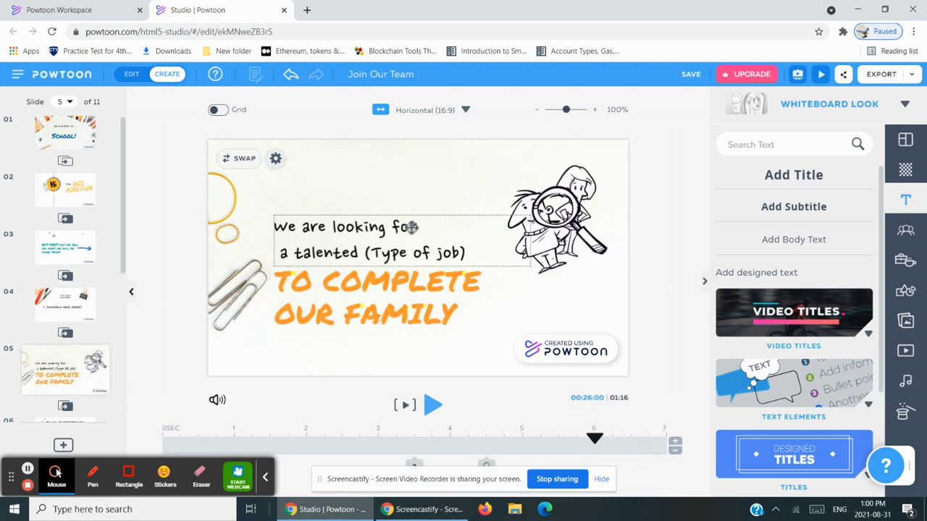
left_click(331, 234)
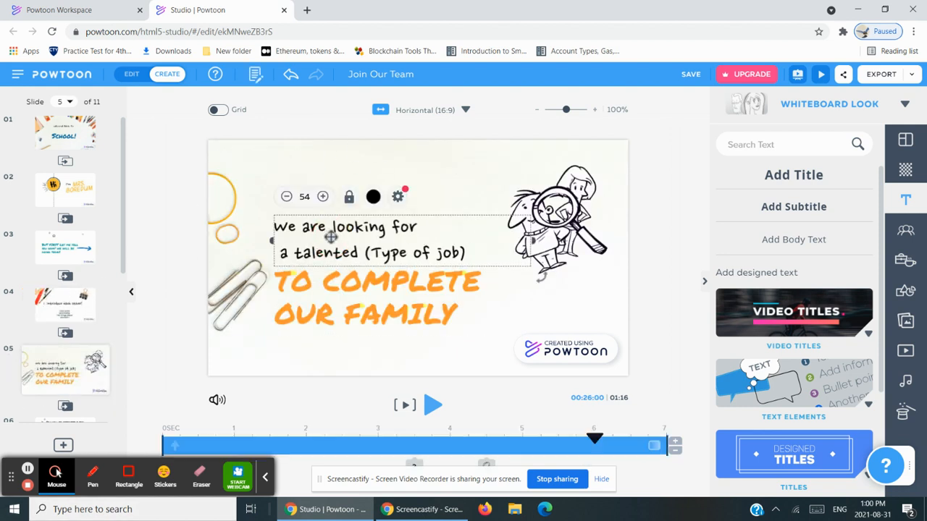
double_click(396, 226)
key("BackSpace")
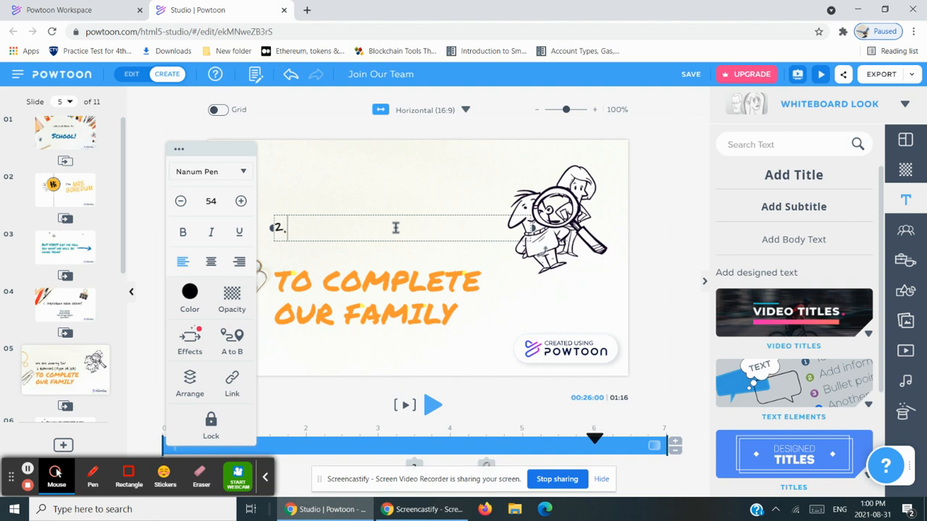
Step: Shift the "2." text box on slide 5 slightly left and down
left_click(308, 230)
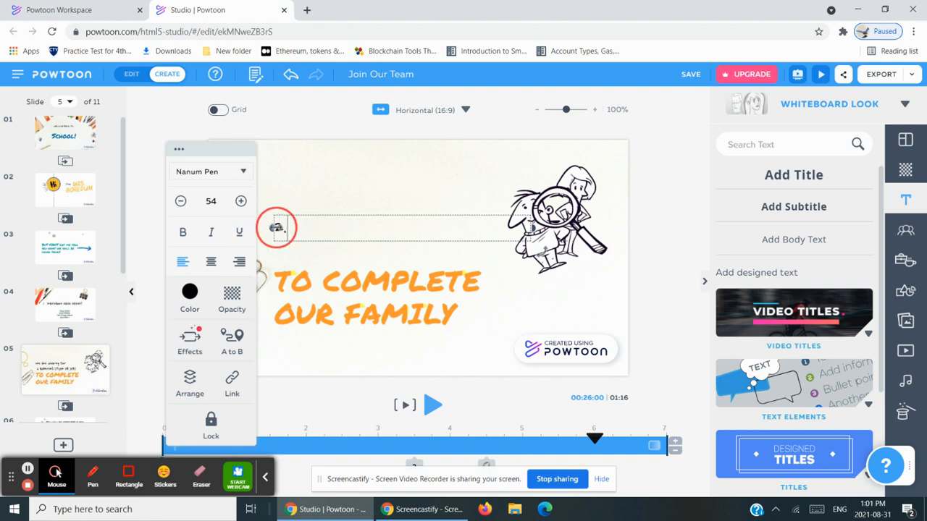
left_click(312, 192)
left_click(277, 228)
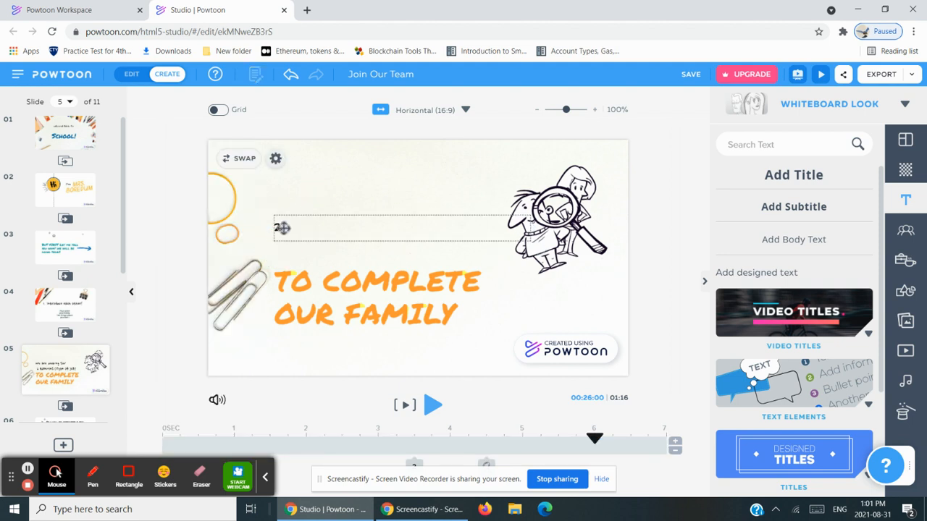
mouse_move(275, 215)
left_mouse_down()
mouse_move(263, 217)
mouse_move(260, 231)
mouse_move(263, 224)
left_mouse_up()
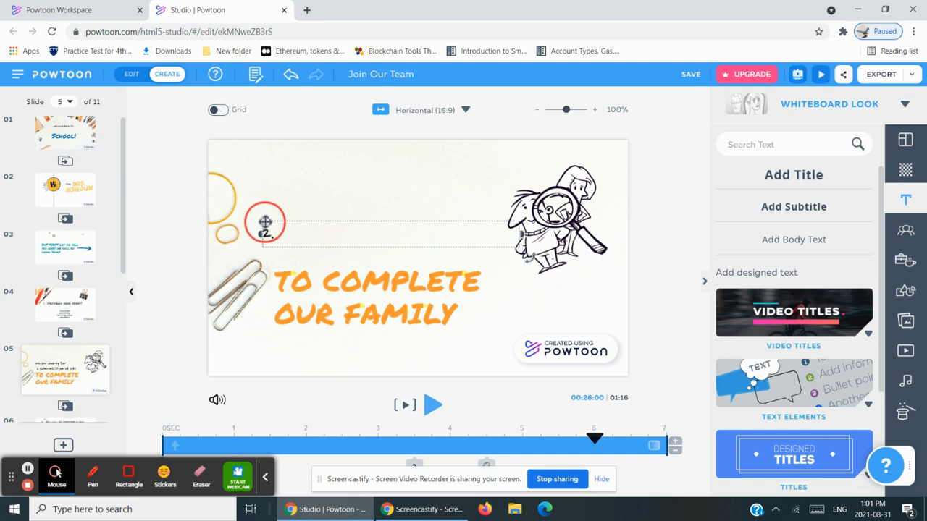
Step: Complete the "2." text on slide 5 so it reads "2.PLay some games"
double_click(269, 233)
left_click(273, 233)
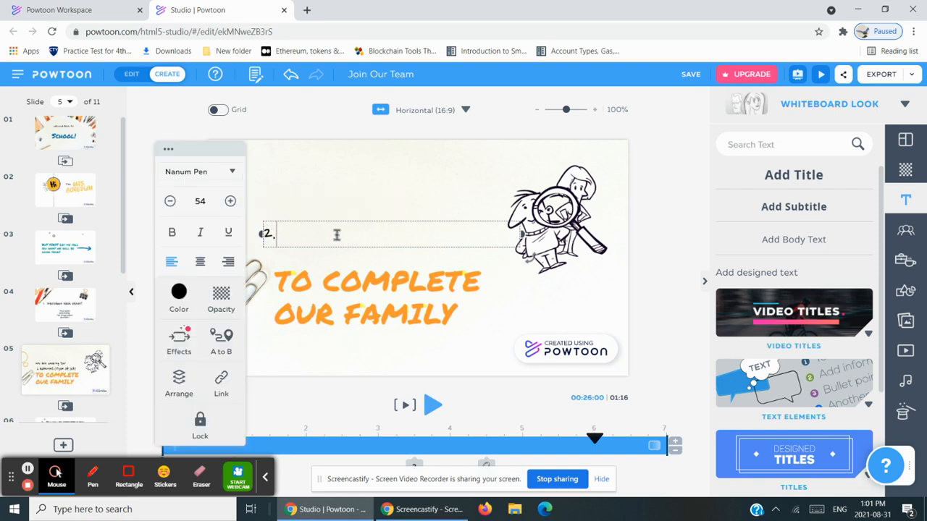
type("PLay sd")
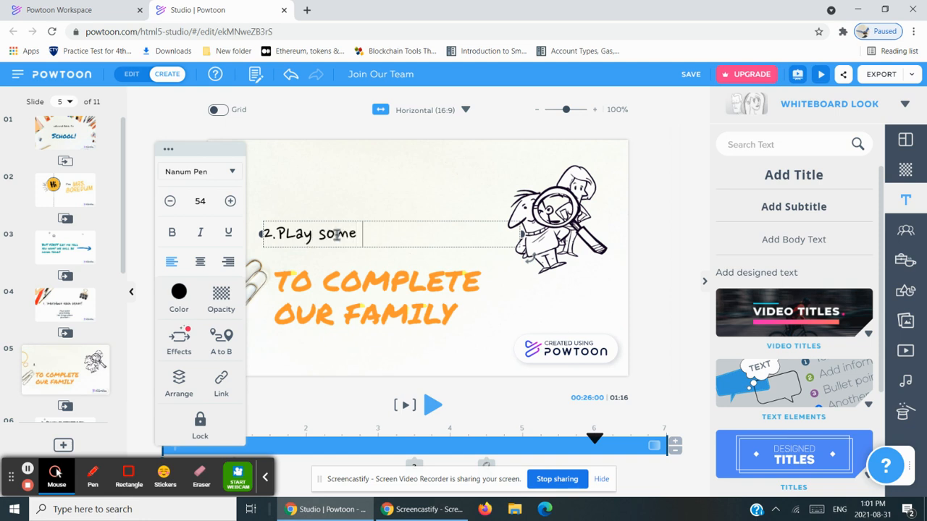
type("me games")
Step: Remove the orange "TO COMPLETE OUR FAMILY" text from slide 5
left_click(327, 275)
double_click(323, 287)
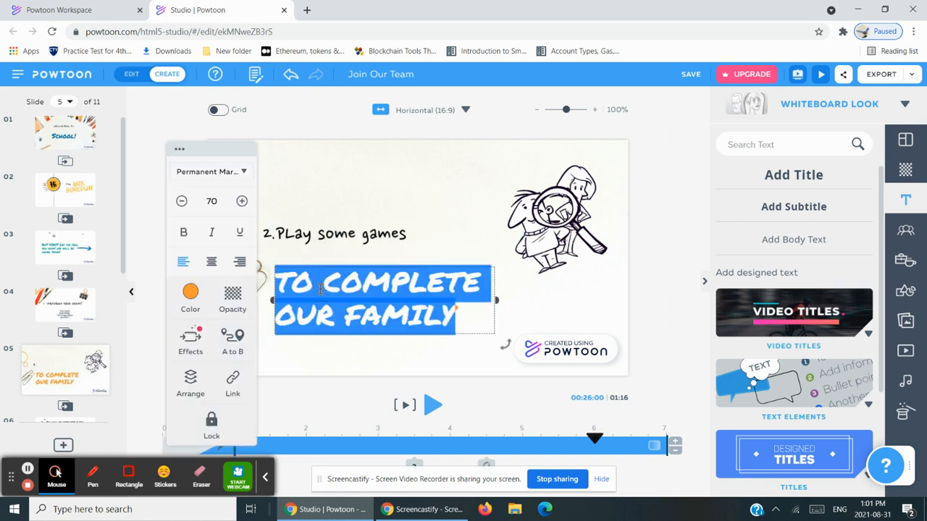
key("BackSpace")
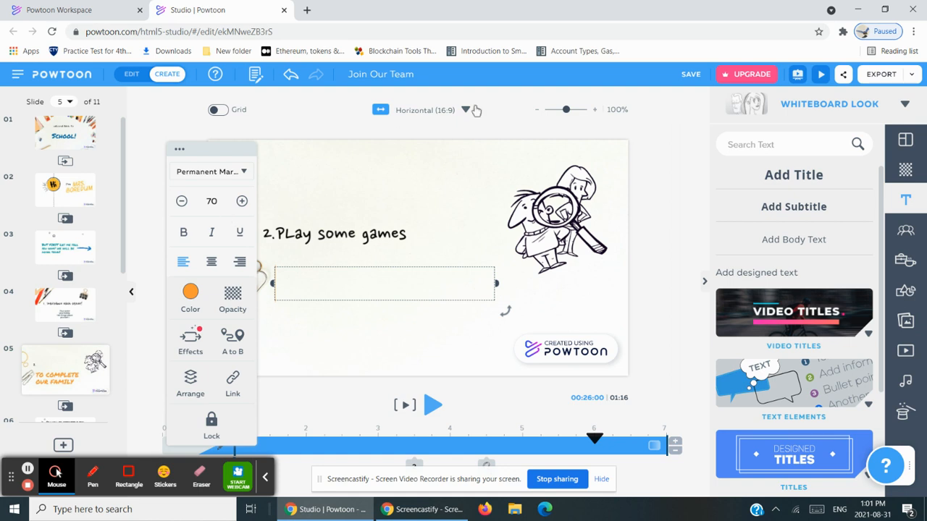
left_click(562, 216)
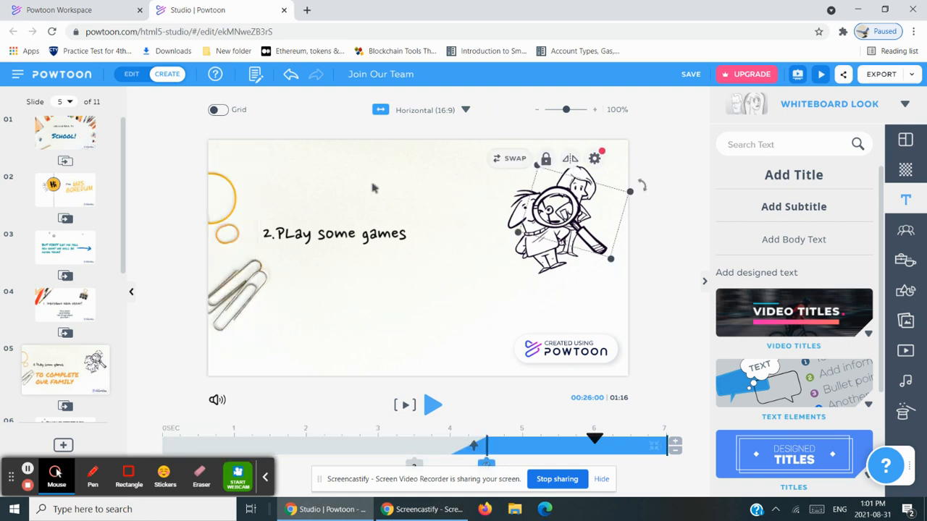
Step: Enlarge the "2.PLay some games" text on slide 5 to a font size slightly above 81, nearly reaching the magnifying-glass drawing
left_click(362, 232)
left_click(312, 203)
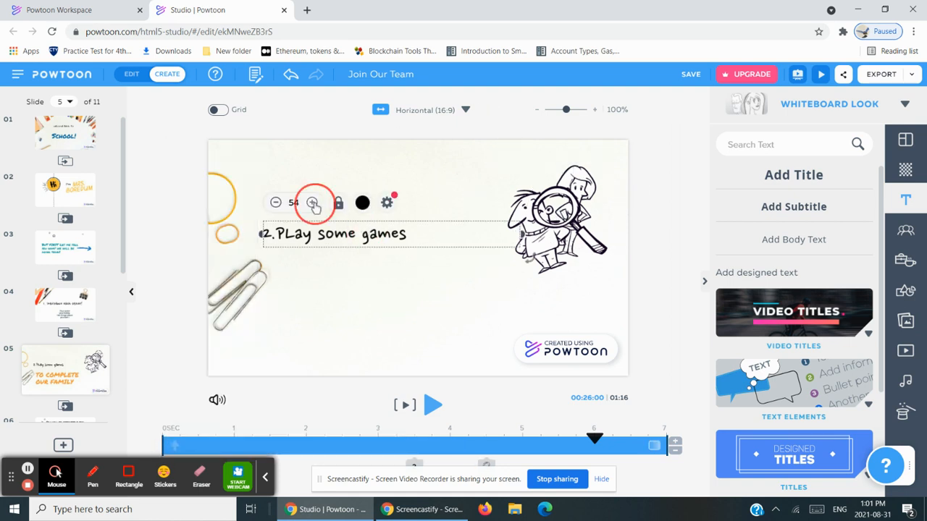
left_click(312, 203)
left_click(312, 203)
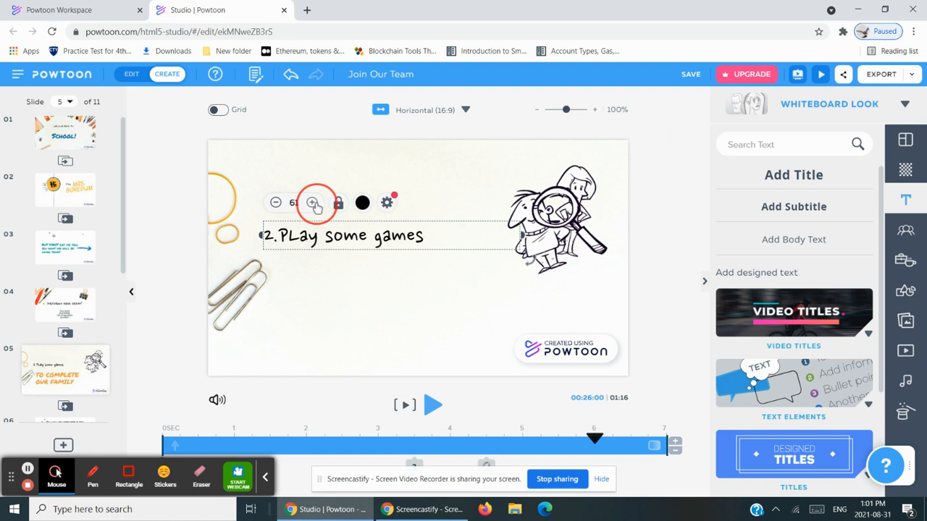
left_click(312, 203)
left_click(312, 203)
left_click(312, 202)
left_click(312, 203)
left_click(312, 203)
left_click(312, 203)
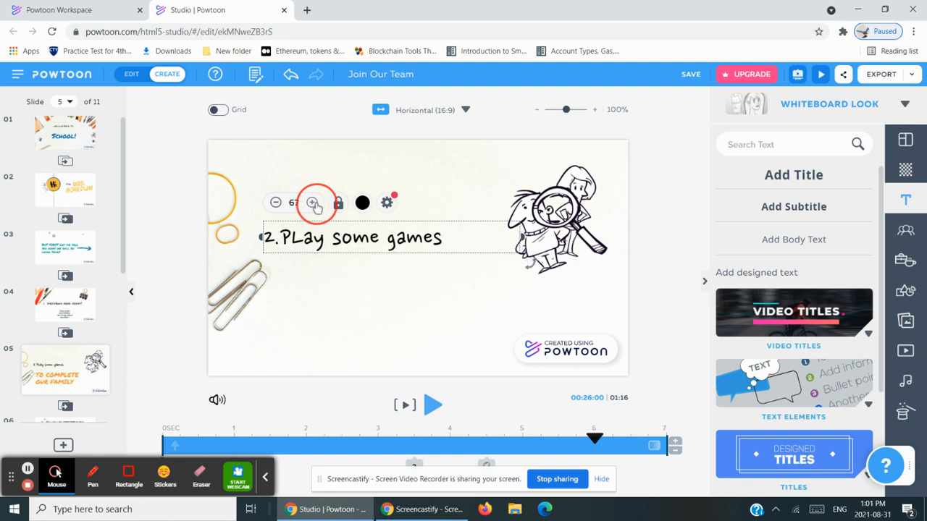
left_click(312, 203)
left_click(312, 203)
left_click(312, 203)
left_click(312, 203)
left_click(312, 202)
left_click(312, 203)
left_click(312, 202)
left_click(312, 203)
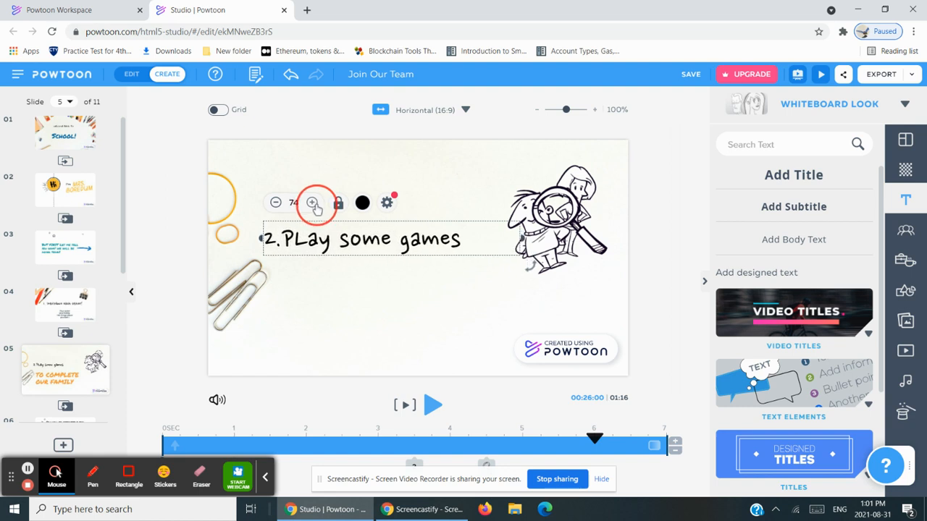
left_click(312, 203)
left_click(312, 202)
left_click(312, 203)
left_click(312, 202)
left_click(312, 203)
left_click(312, 203)
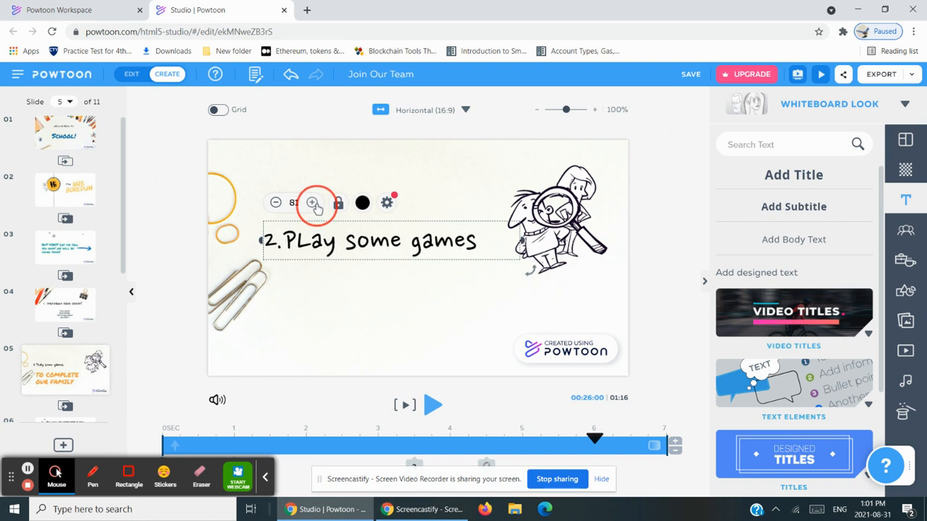
left_click(312, 203)
left_click(312, 203)
left_click(312, 203)
left_click(347, 293)
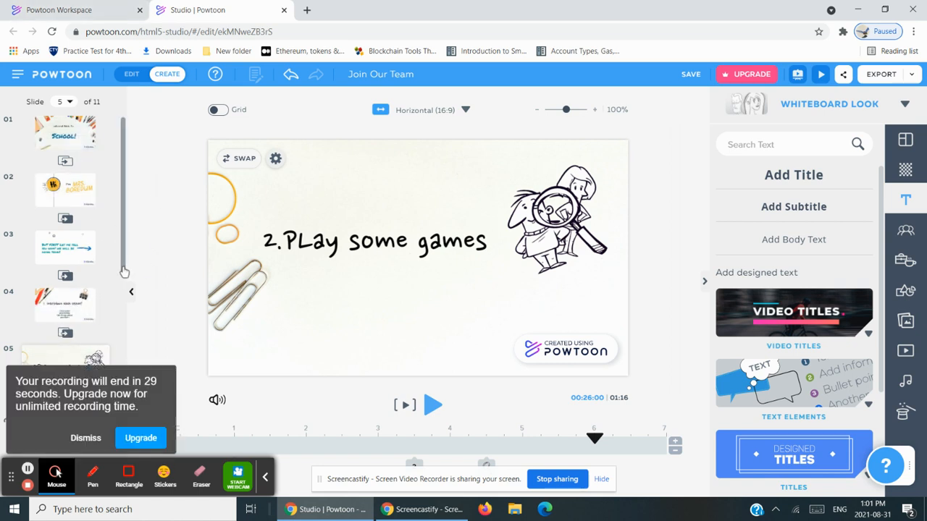
Step: Go to slide 6 and open the "You will be responsible for:" heading for editing with all its text selected
left_click_drag(124, 272, 103, 337)
left_click(58, 262)
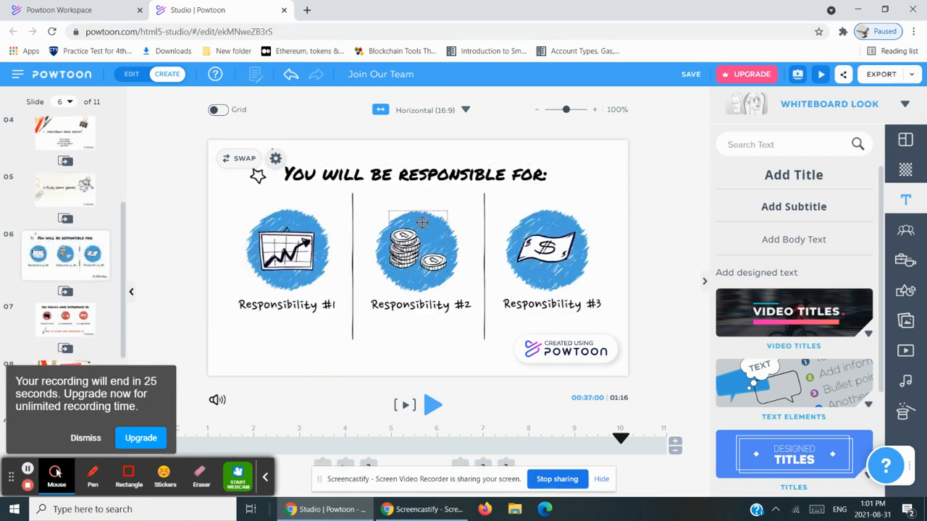
left_click(441, 178)
left_click(523, 176)
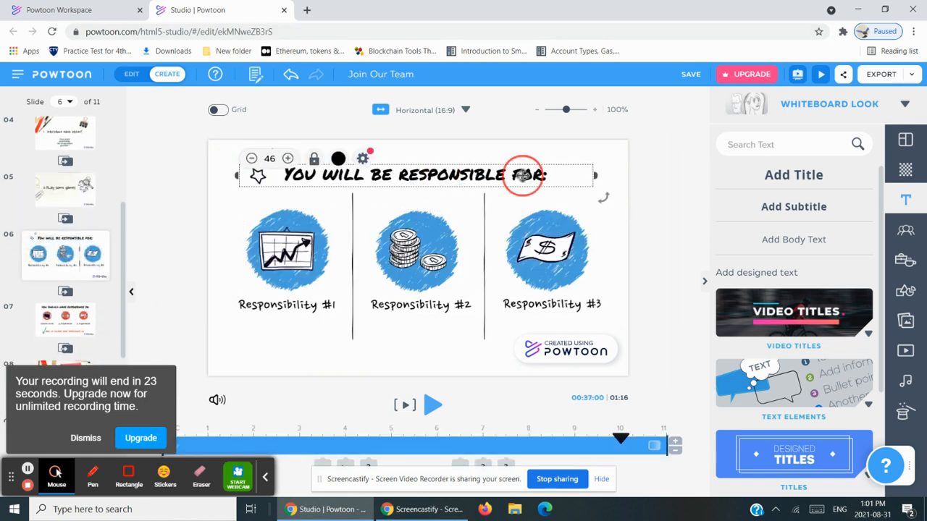
double_click(523, 175)
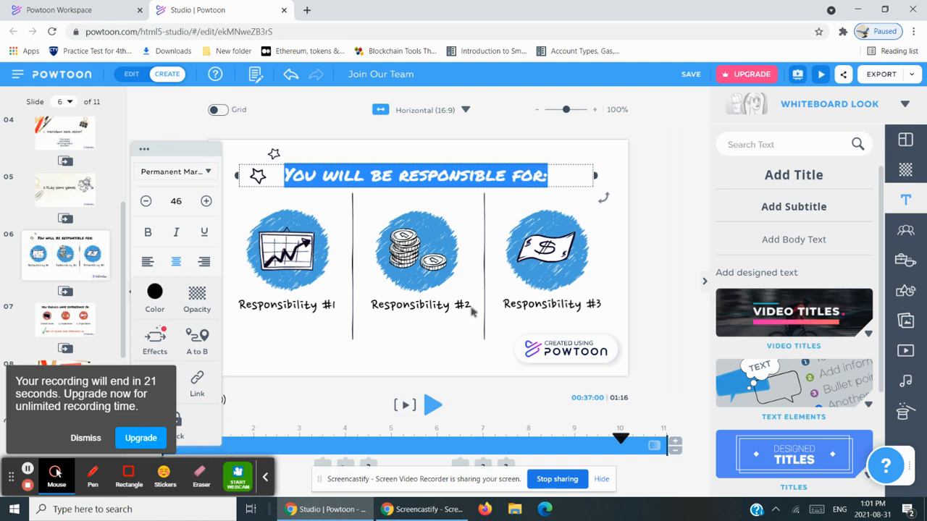